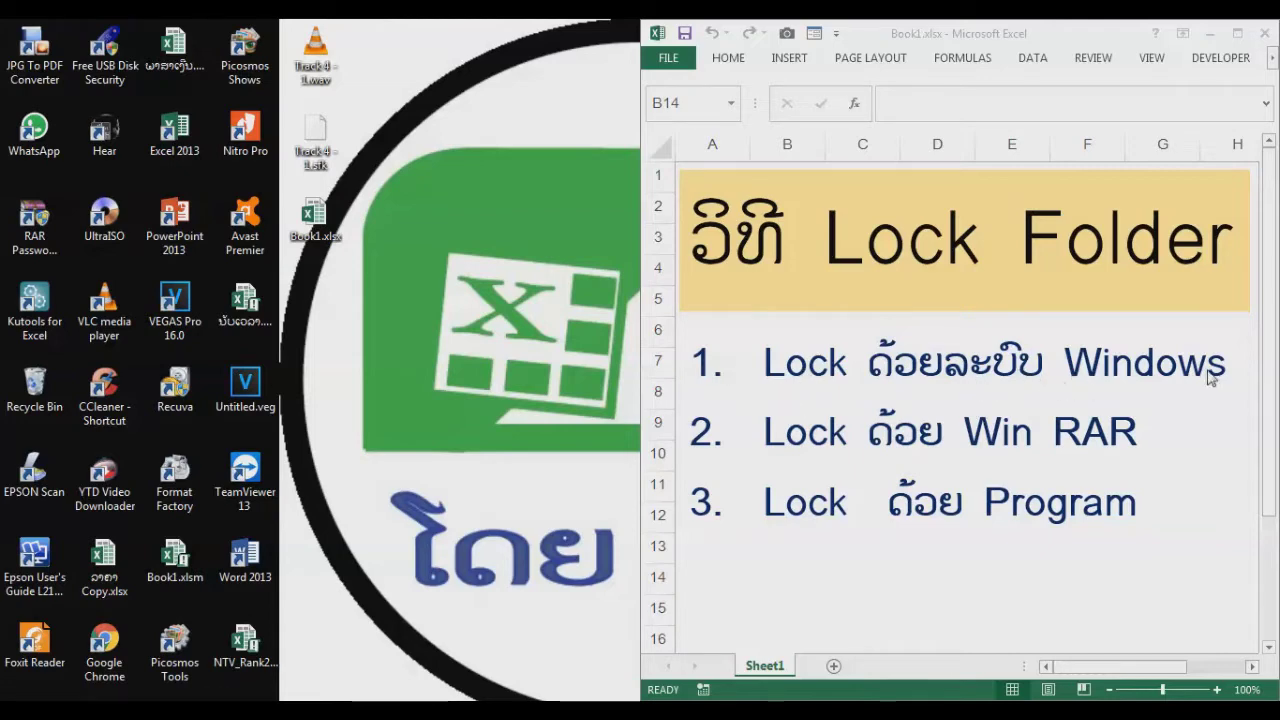
Step: Create a new folder on the desktop with the default name and check it is empty
{"action": "right_click", "coordinate": [397, 325]}
{"action": "mouse_move", "coordinate": [455, 532]}
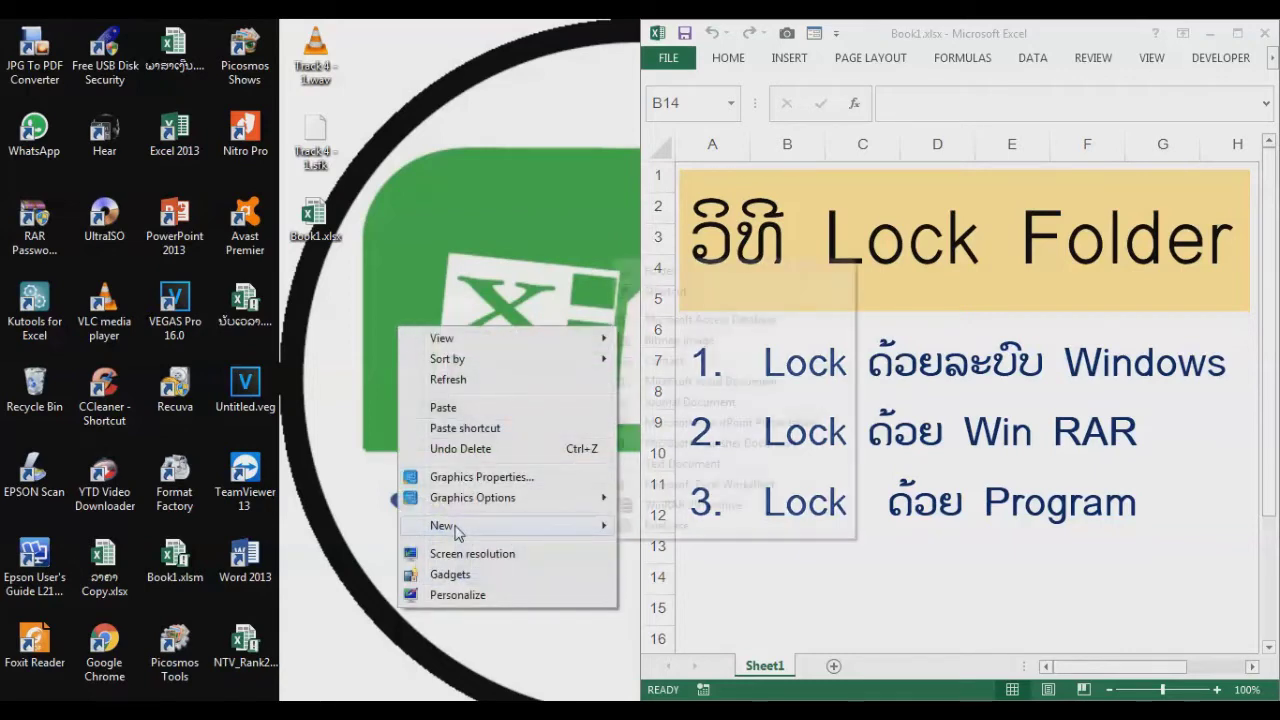
{"action": "left_click", "coordinate": [658, 274]}
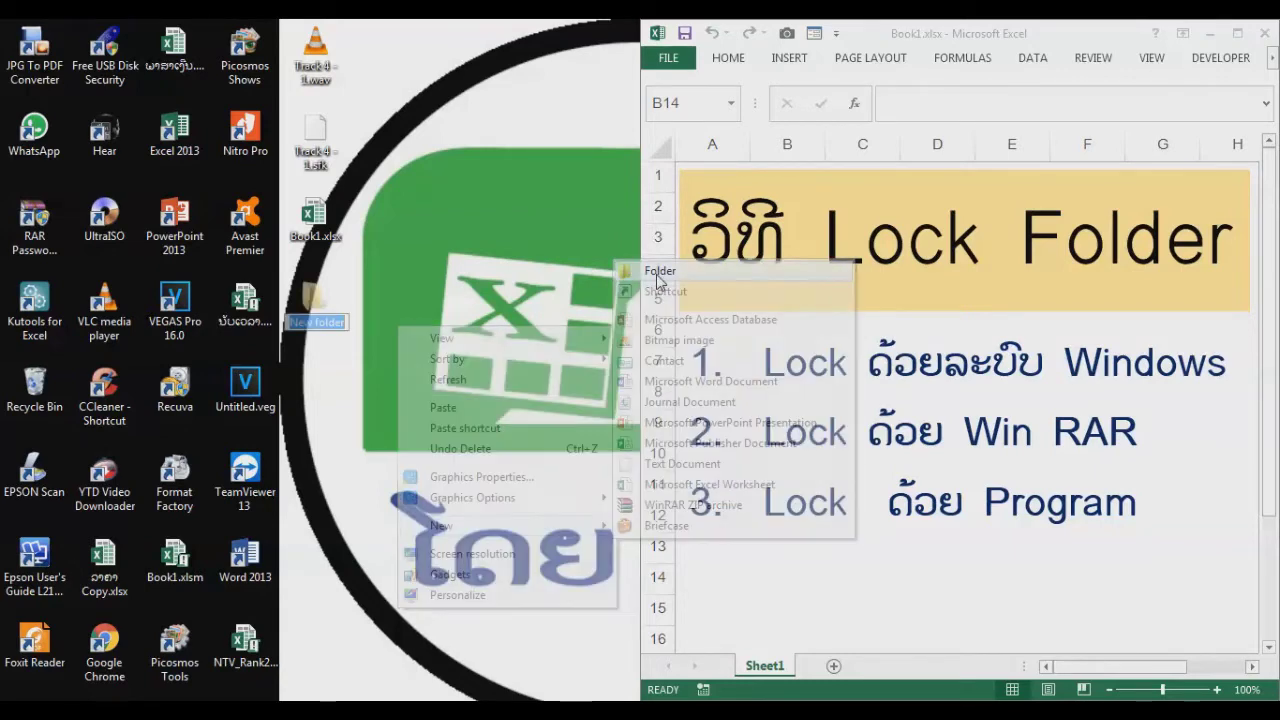
{"action": "key", "text": "Return"}
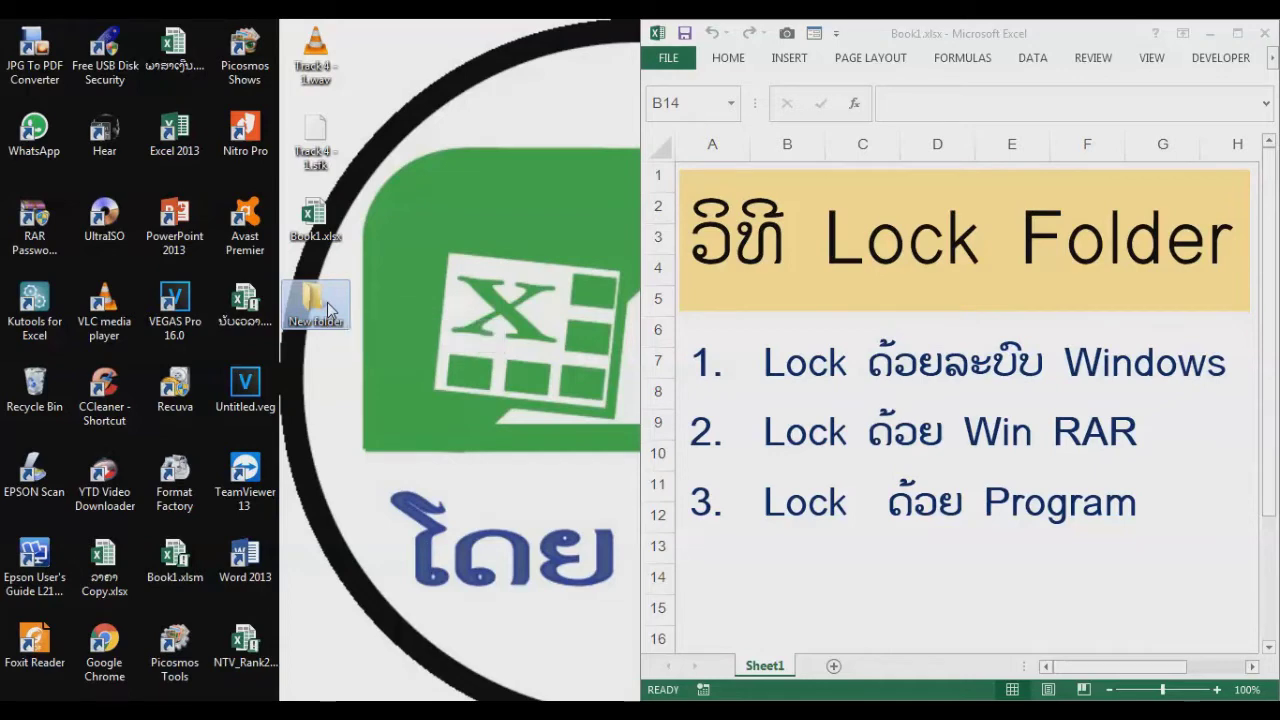
{"action": "double_click", "coordinate": [348, 298]}
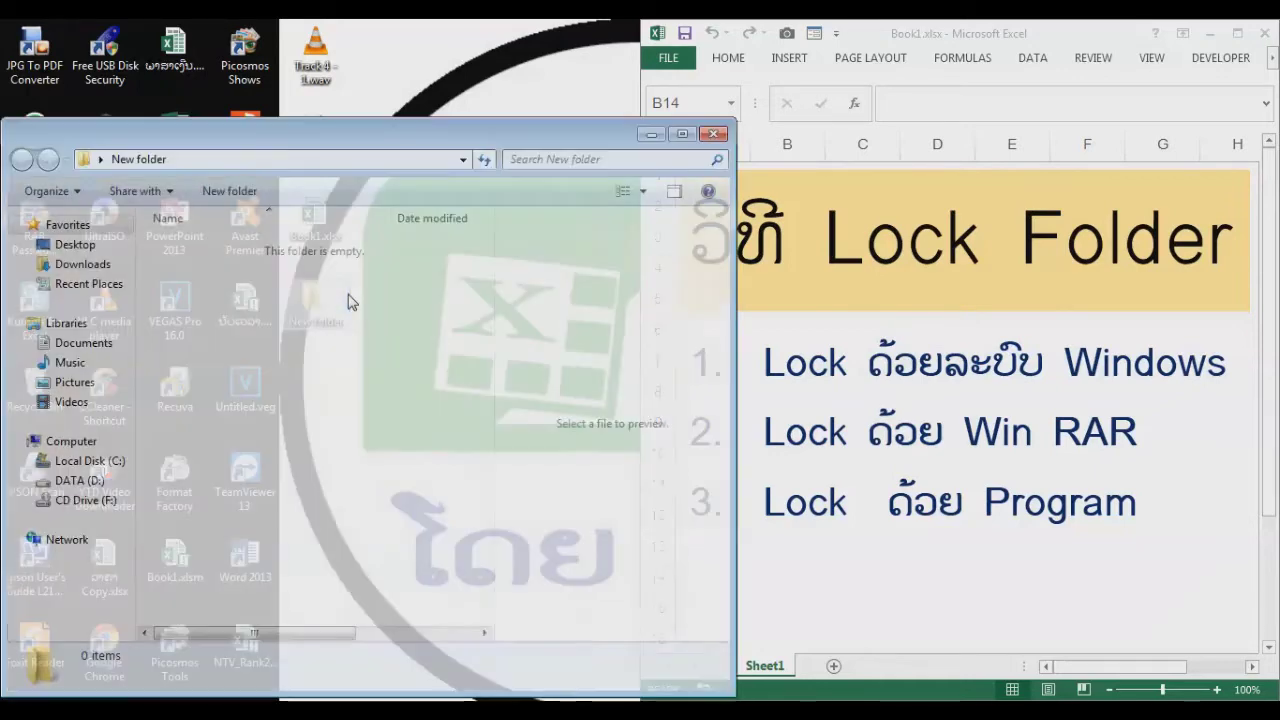
{"action": "left_click", "coordinate": [714, 133]}
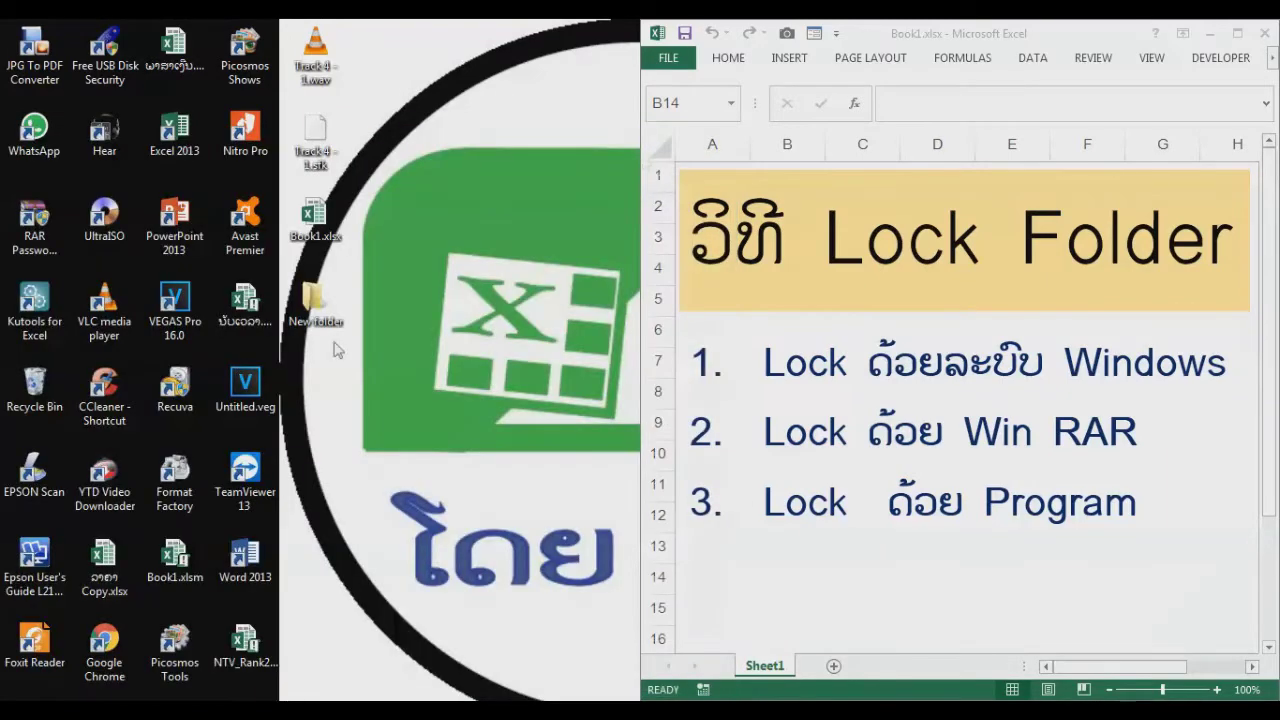
Step: Rename the new folder to 'sadsa', then delete it to the Recycle Bin
{"action": "right_click", "coordinate": [313, 312]}
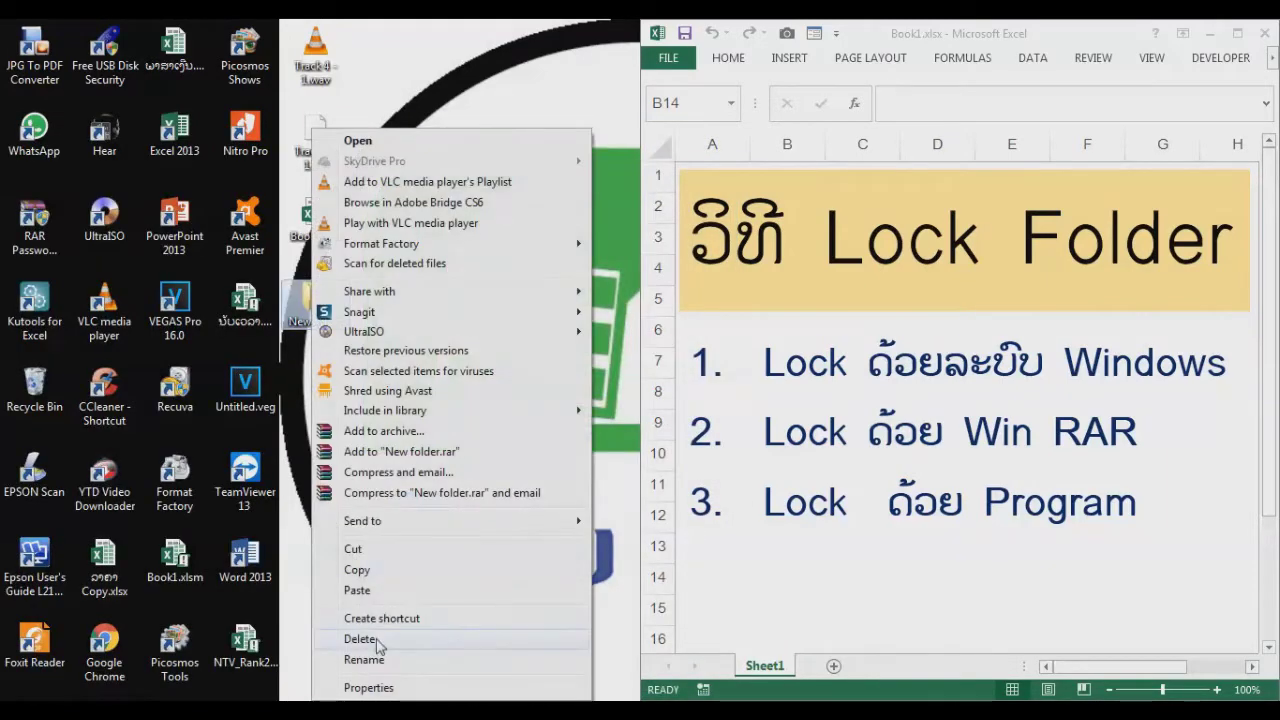
{"action": "left_click", "coordinate": [376, 659]}
{"action": "type", "text": "sadsa"}
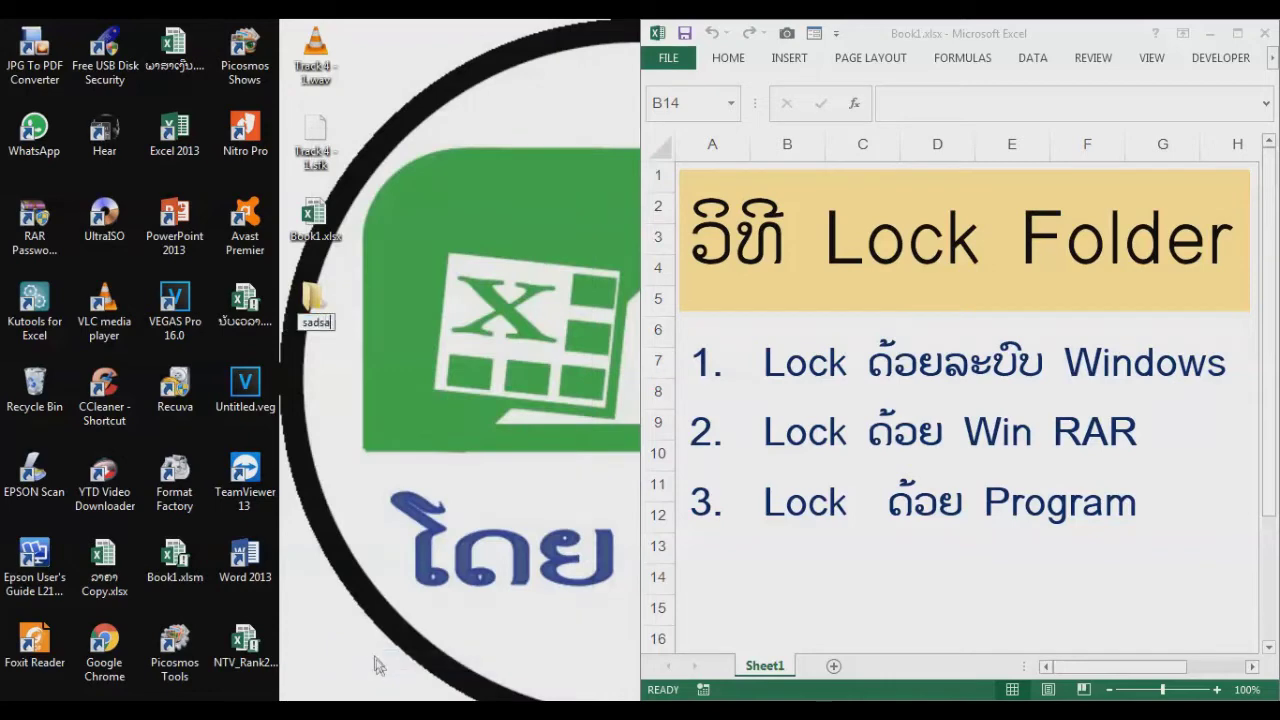
{"action": "key", "text": "Return"}
{"action": "right_click", "coordinate": [320, 330]}
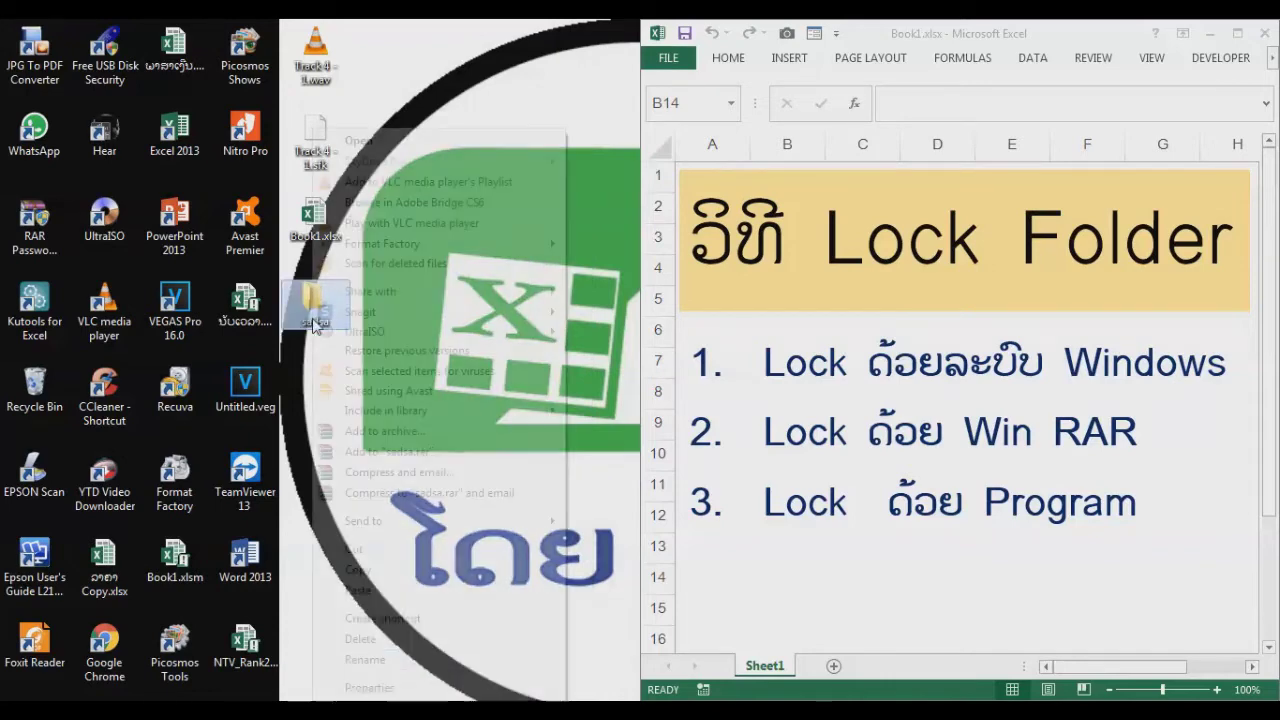
{"action": "left_click", "coordinate": [362, 640]}
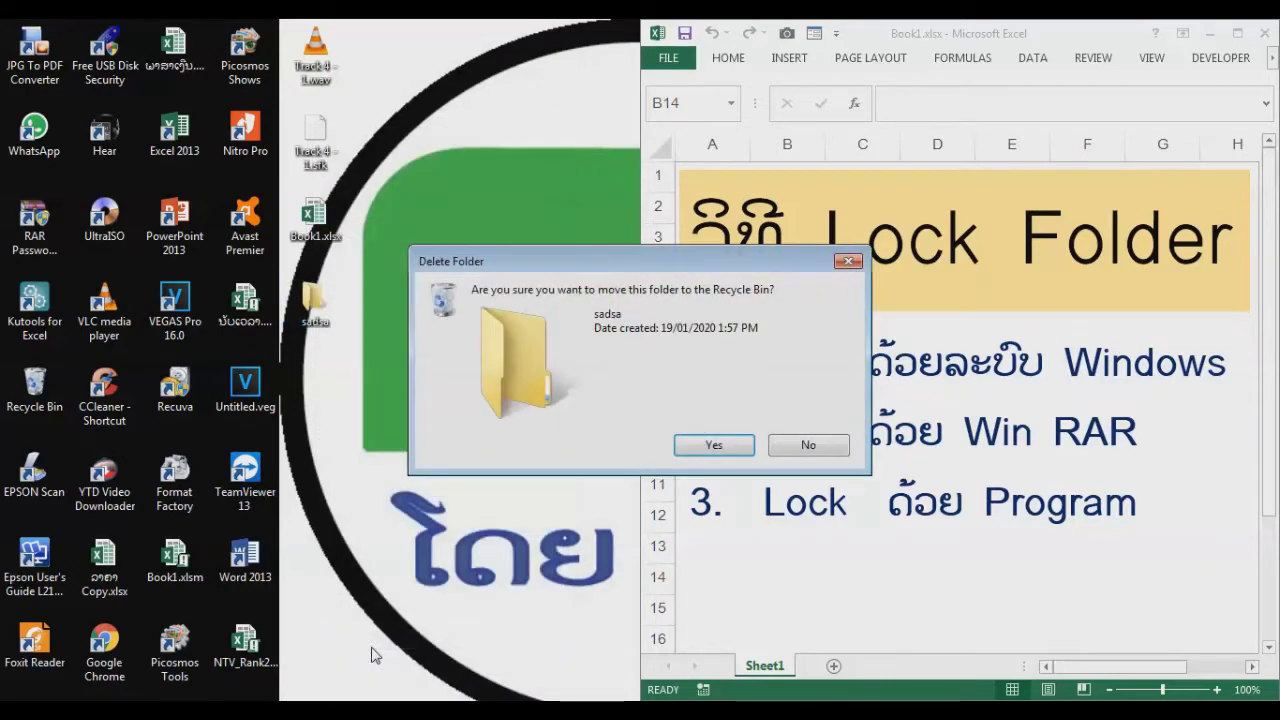
{"action": "key", "text": "Return"}
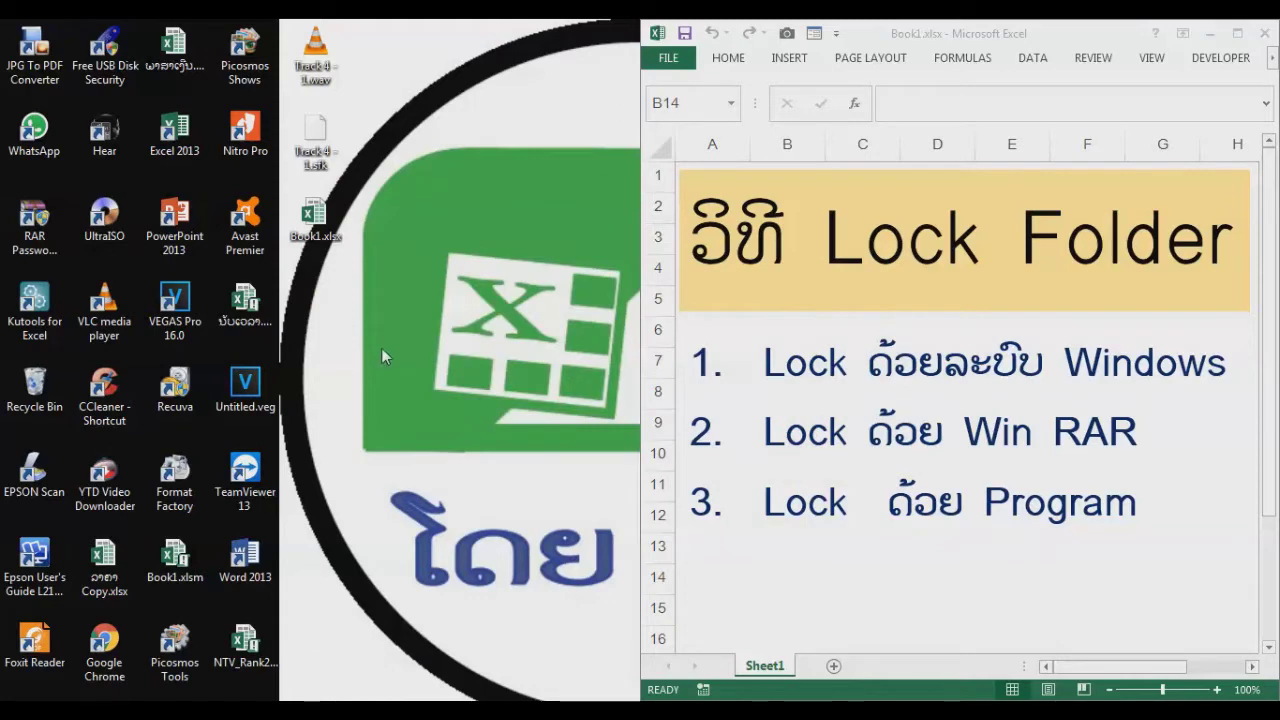
Step: Create another desktop folder and name it 'Lock Folder'
{"action": "right_click", "coordinate": [381, 348]}
{"action": "mouse_move", "coordinate": [427, 558]}
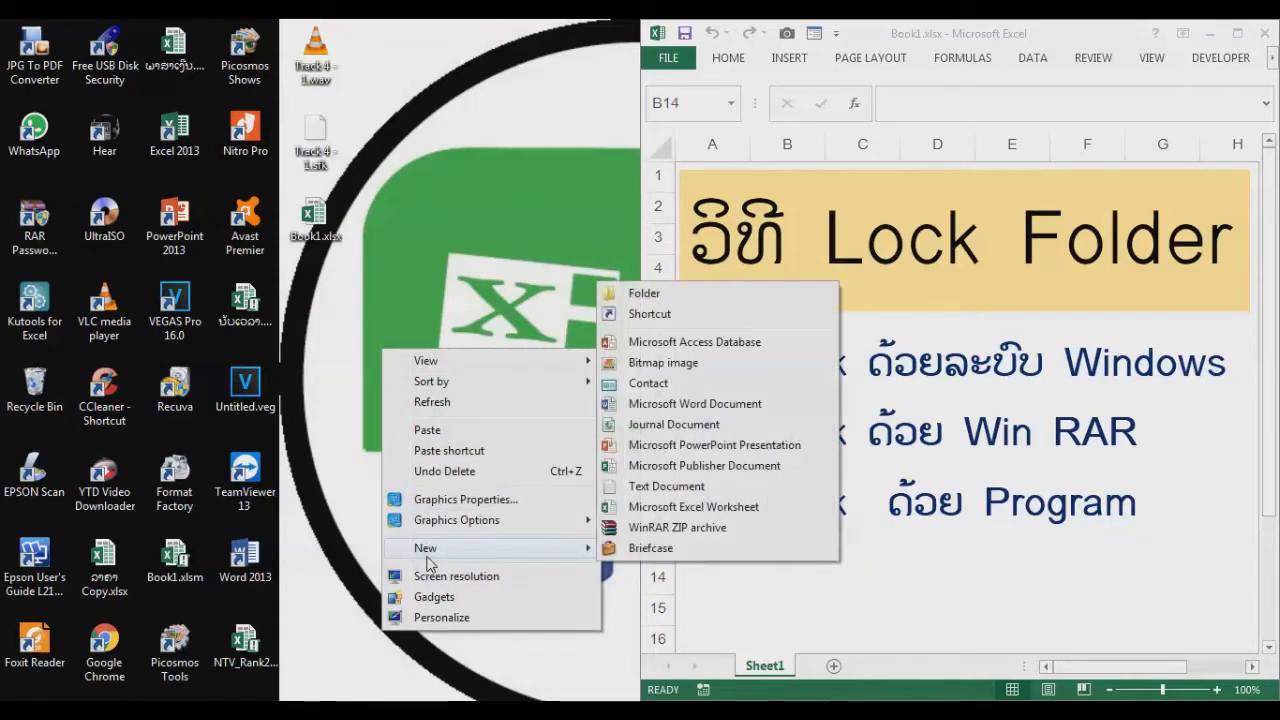
{"action": "left_click", "coordinate": [642, 293]}
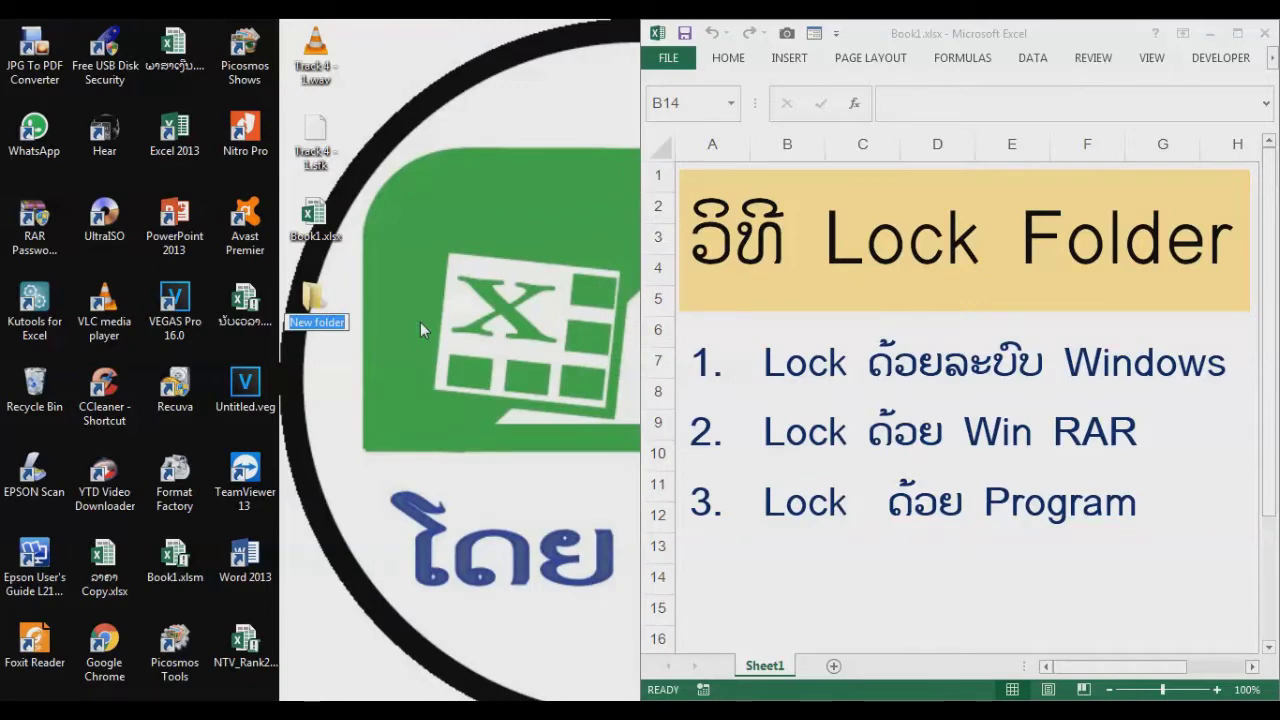
{"action": "type", "text": "Lock Folder"}
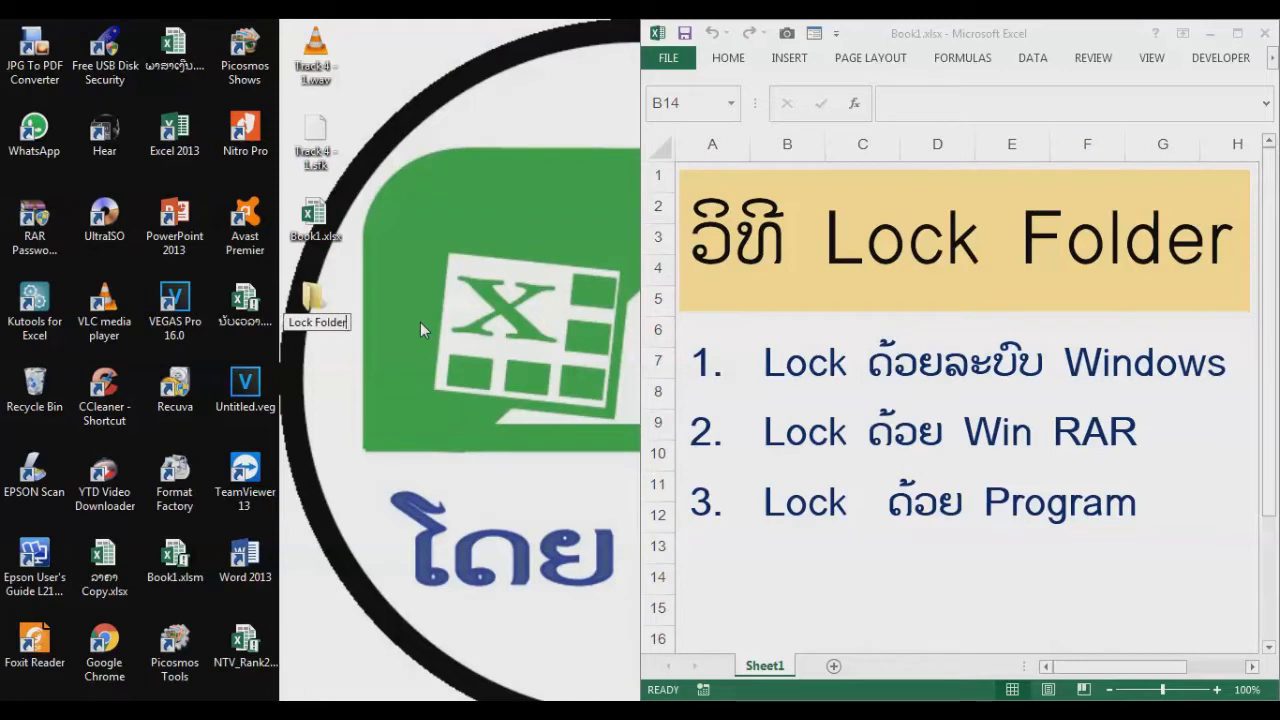
{"action": "key", "text": "Return"}
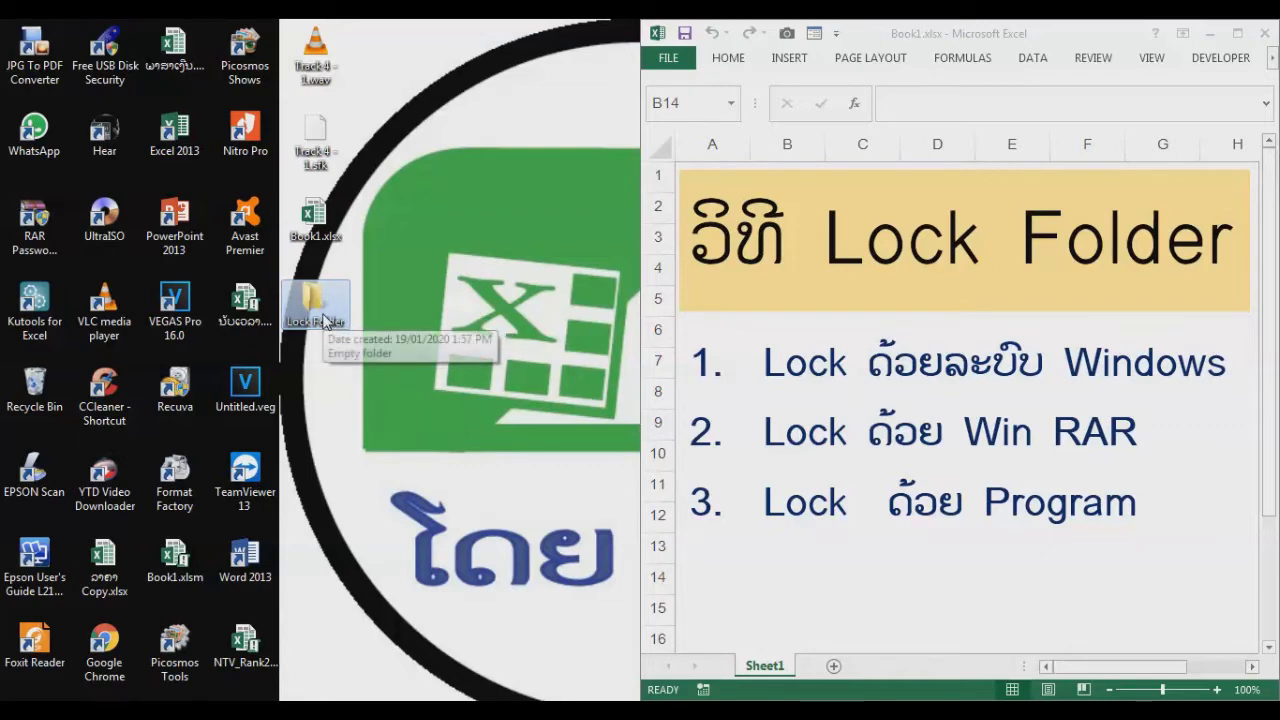
Step: In Lock Folder's Security settings, set Deny Full control for Administrators and accept the warning
{"action": "right_click", "coordinate": [326, 324]}
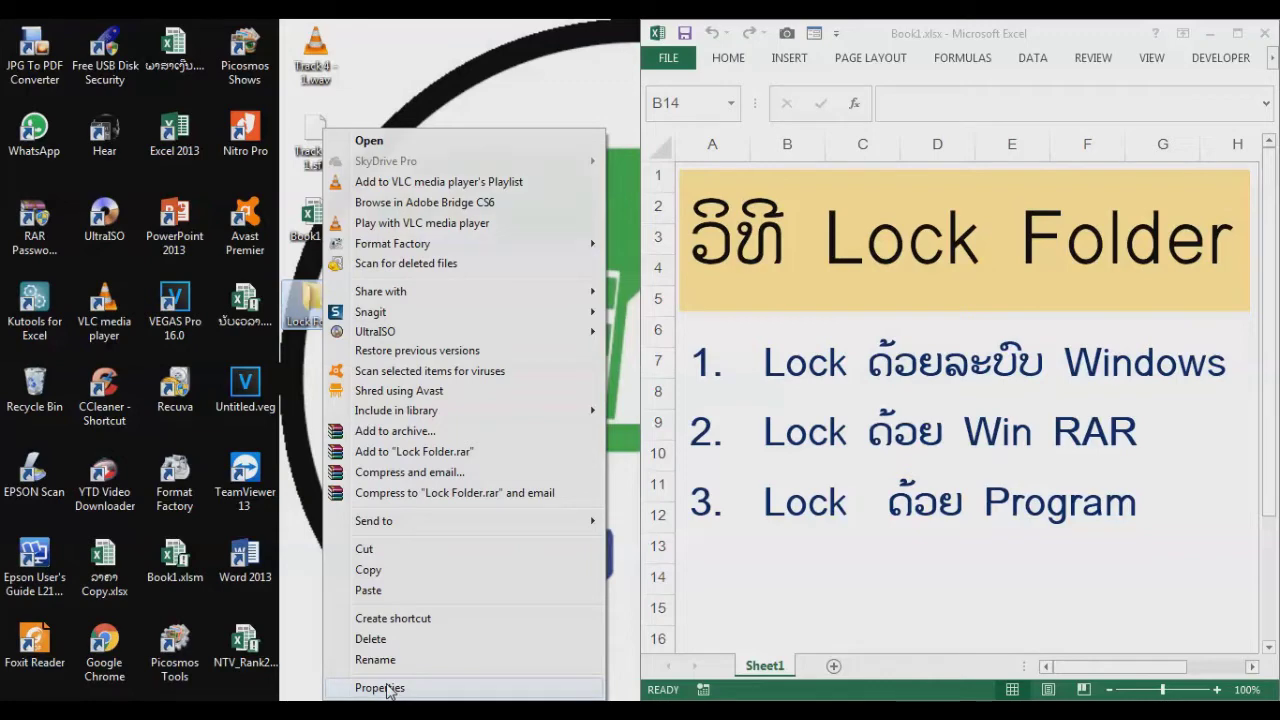
{"action": "left_click", "coordinate": [388, 688]}
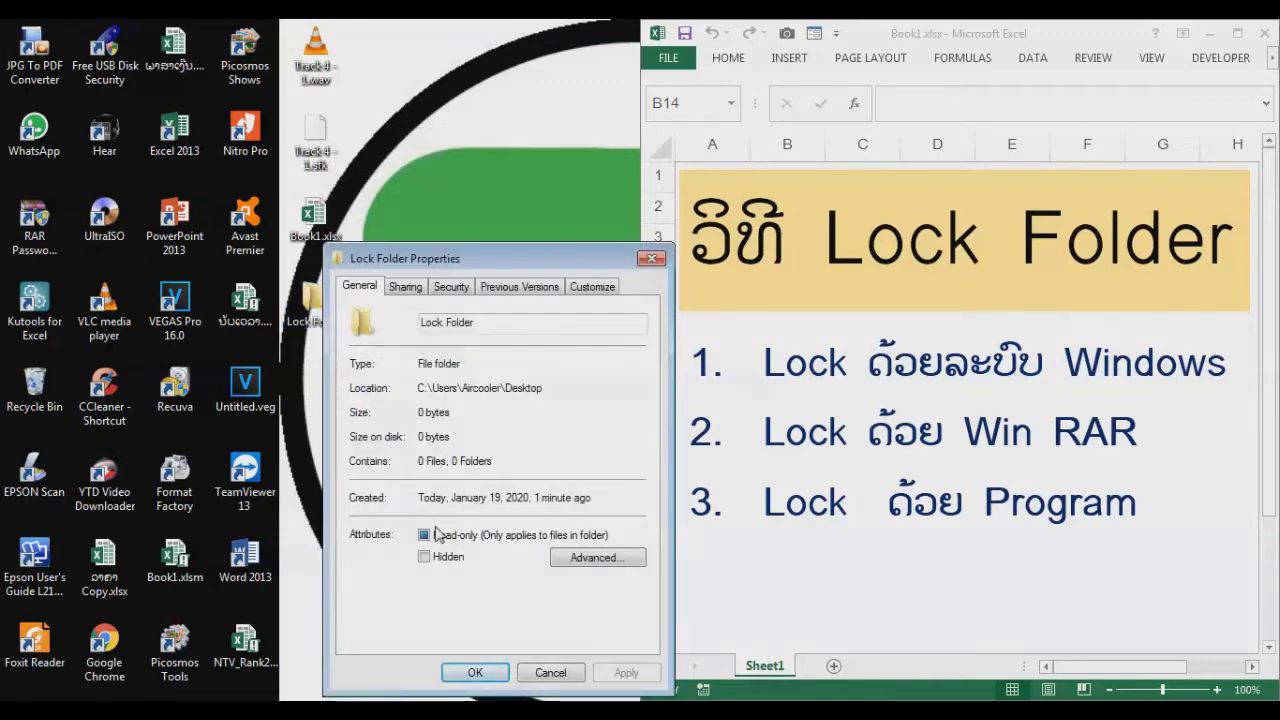
{"action": "left_click", "coordinate": [450, 288]}
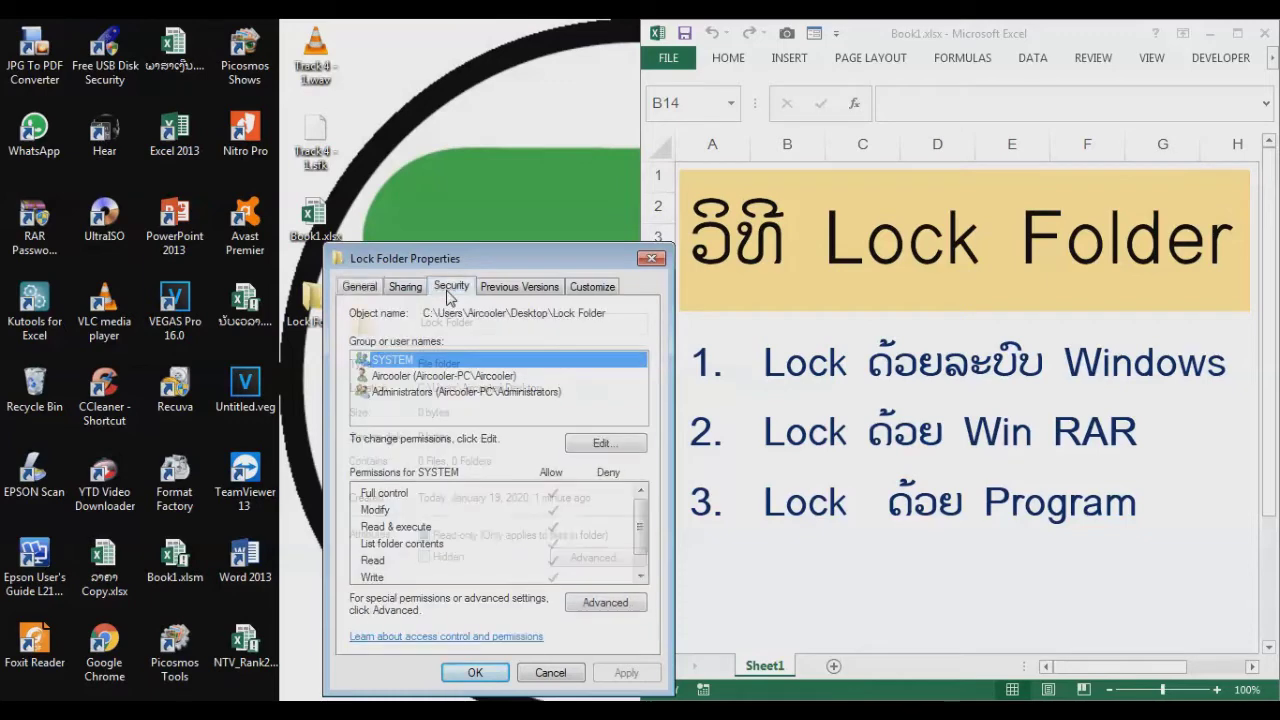
{"action": "left_click", "coordinate": [406, 394]}
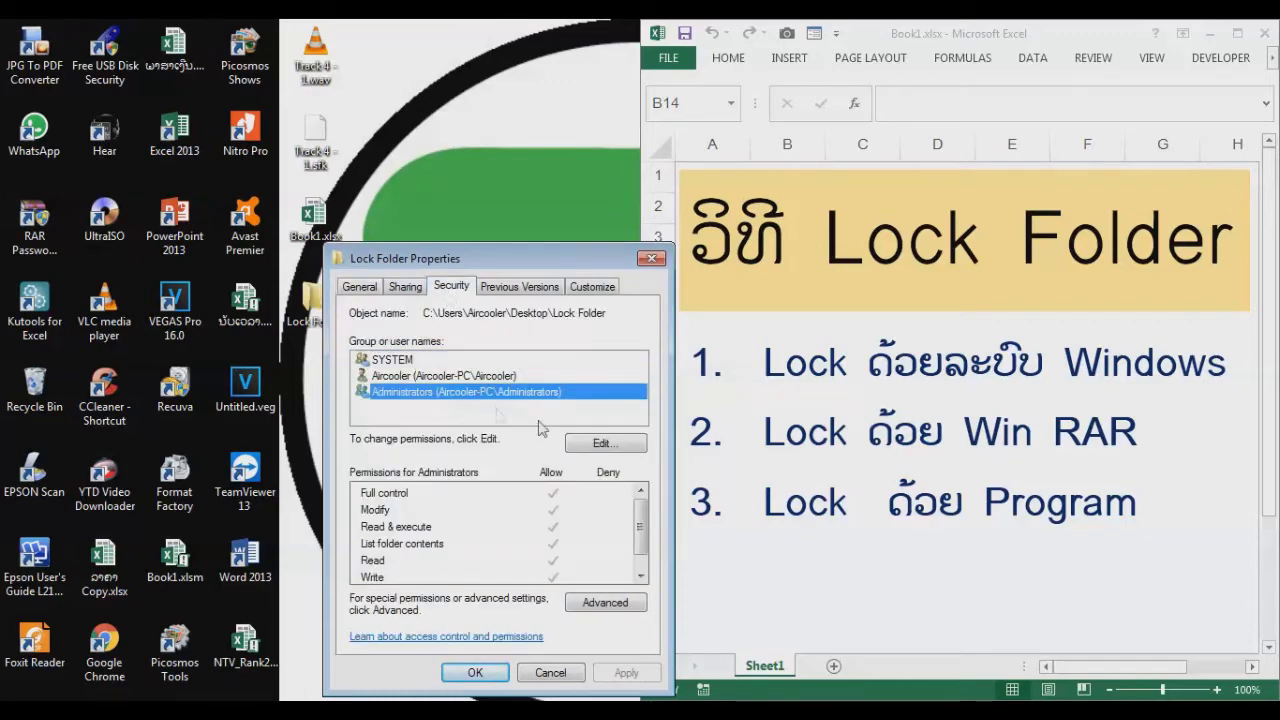
{"action": "left_click", "coordinate": [601, 445]}
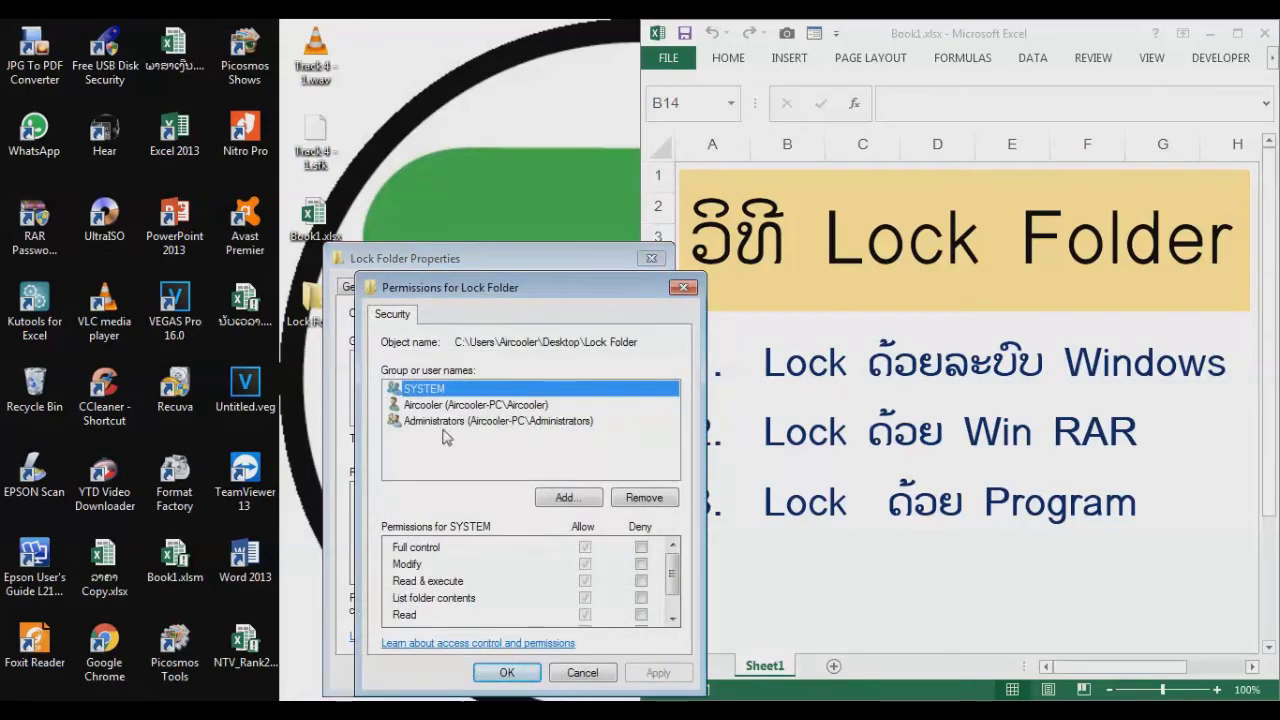
{"action": "left_click", "coordinate": [440, 426]}
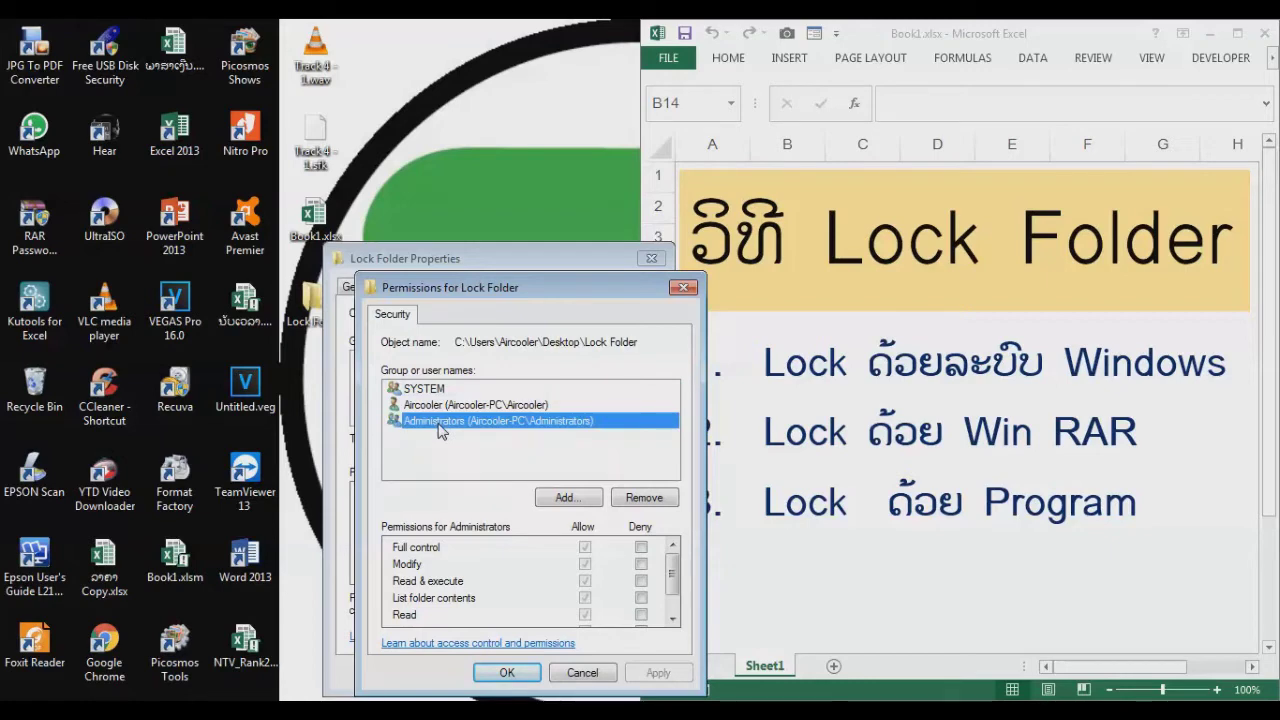
{"action": "left_click", "coordinate": [641, 548]}
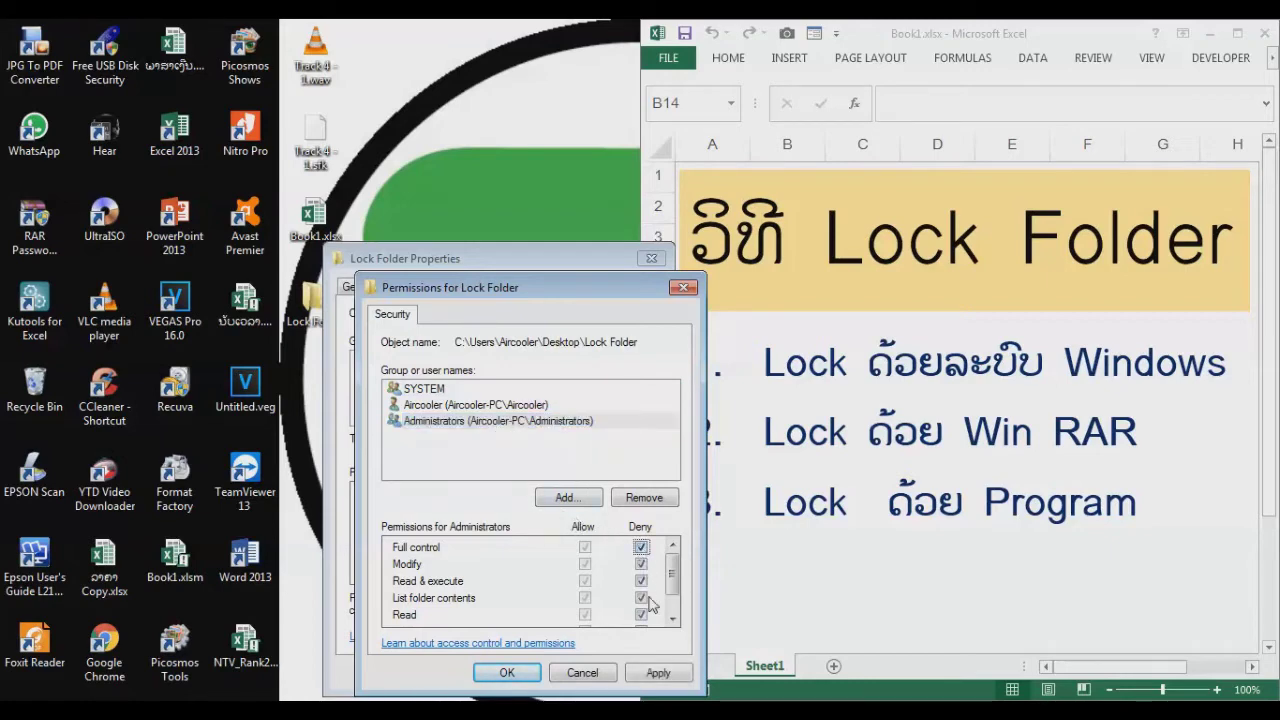
{"action": "left_click", "coordinate": [508, 673]}
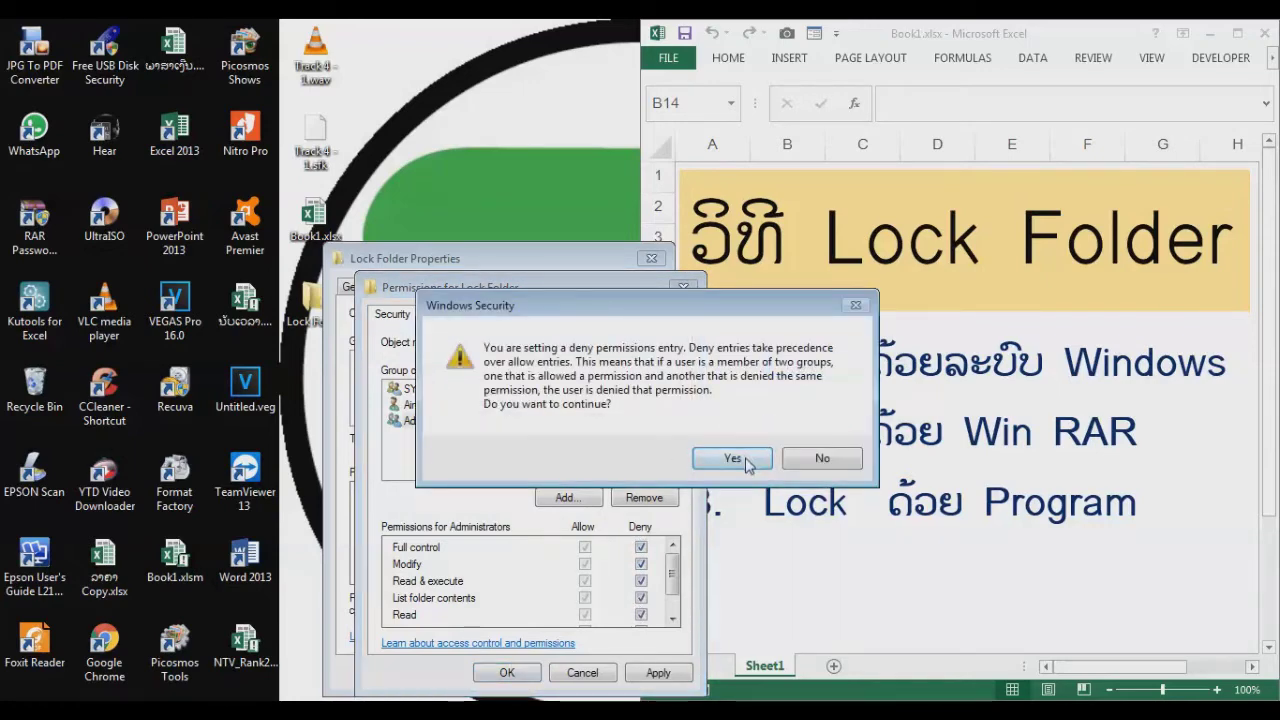
{"action": "left_click", "coordinate": [733, 459]}
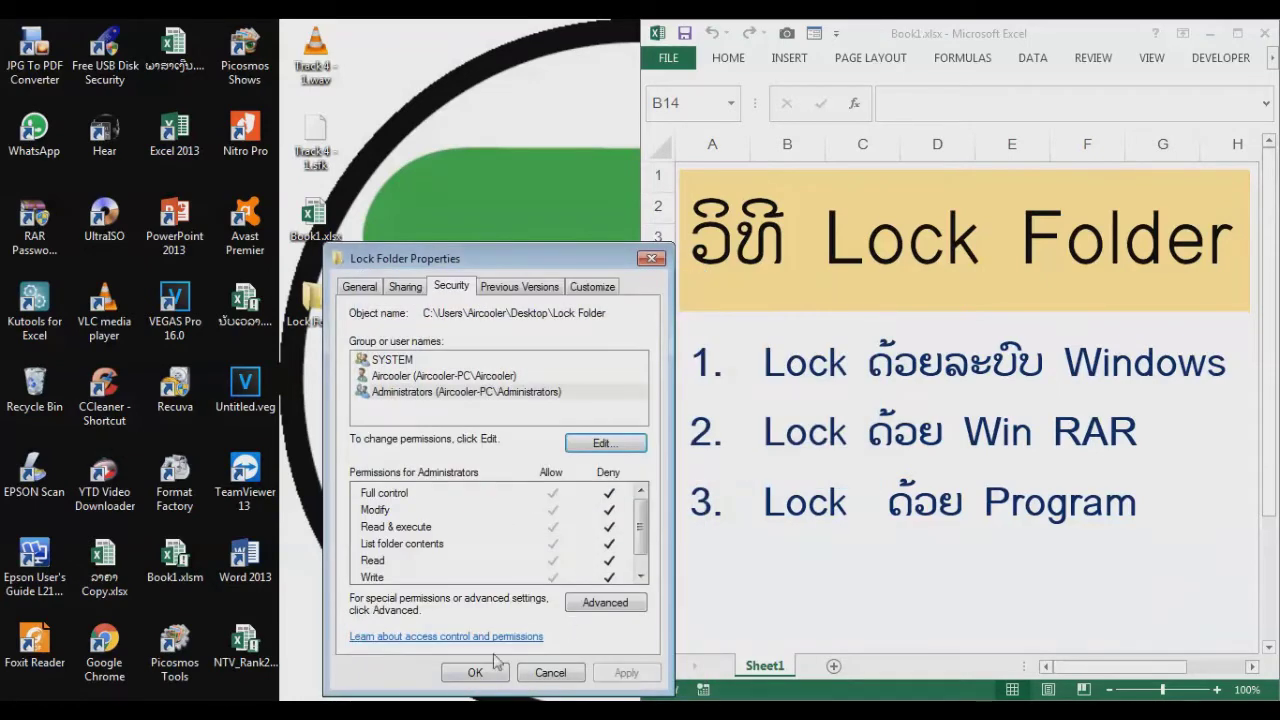
{"action": "left_click", "coordinate": [475, 673]}
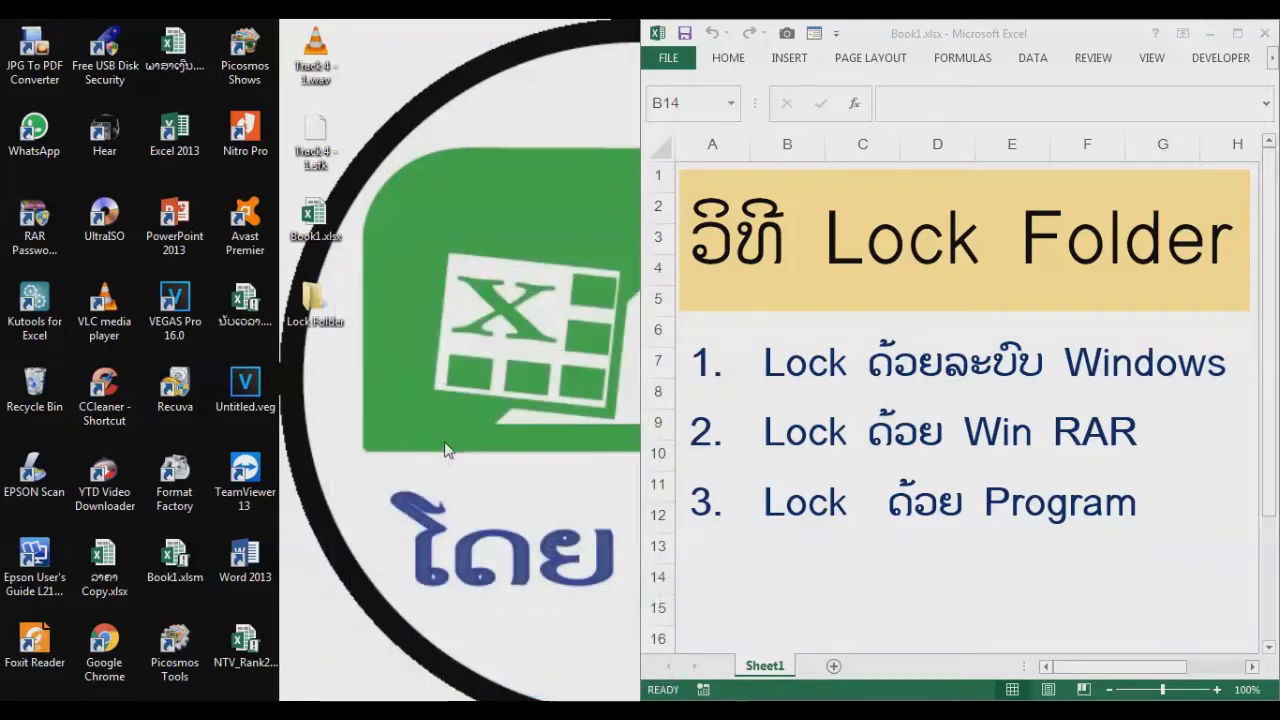
{"action": "double_click", "coordinate": [313, 303]}
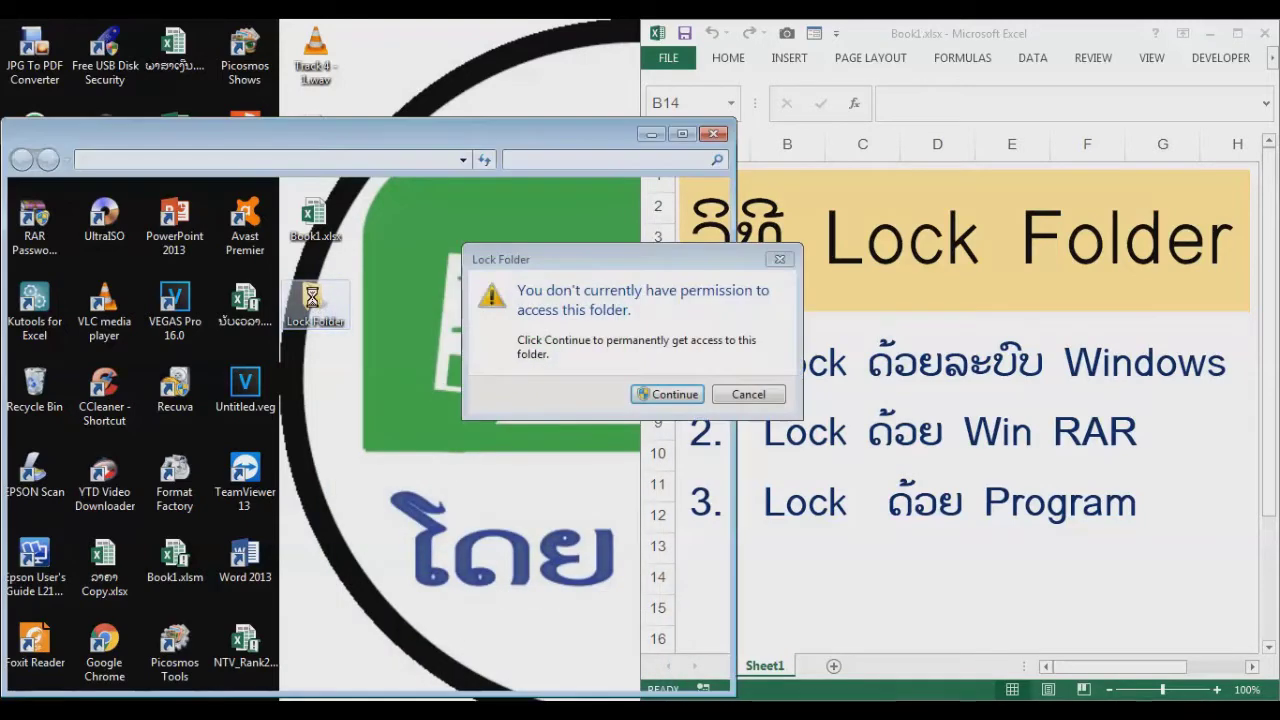
{"action": "left_click", "coordinate": [675, 395]}
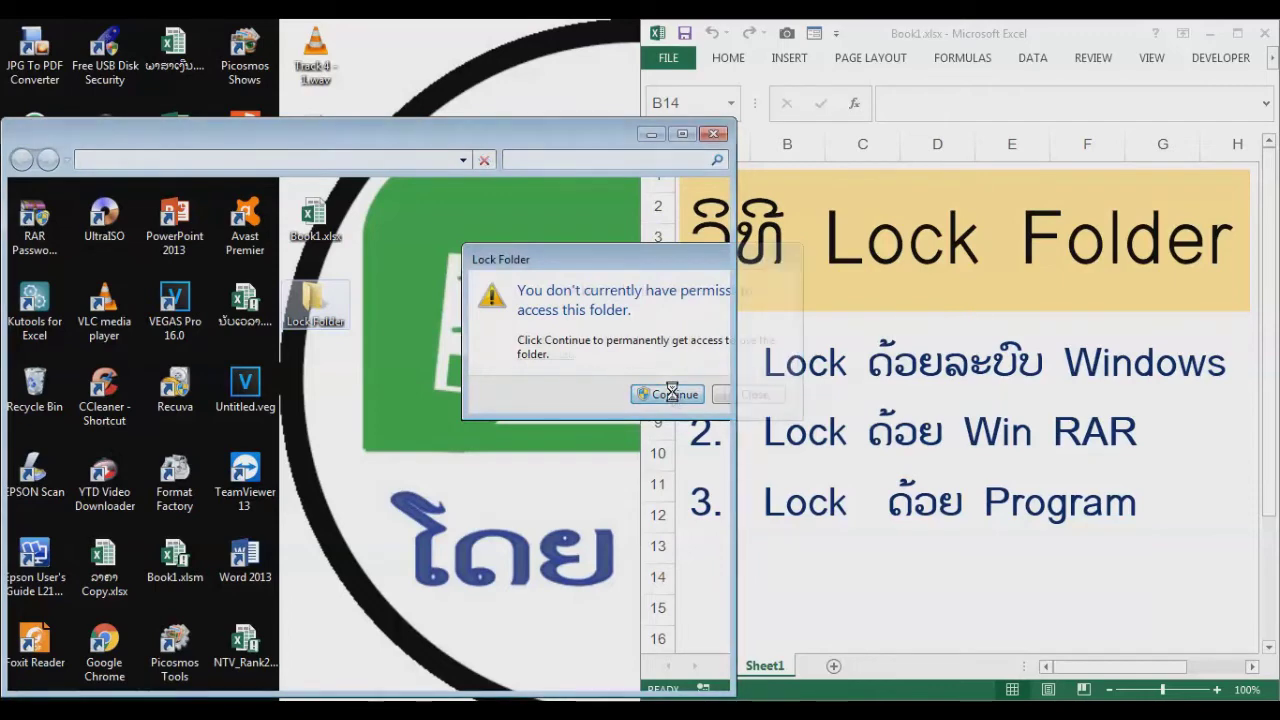
{"action": "left_click", "coordinate": [742, 398]}
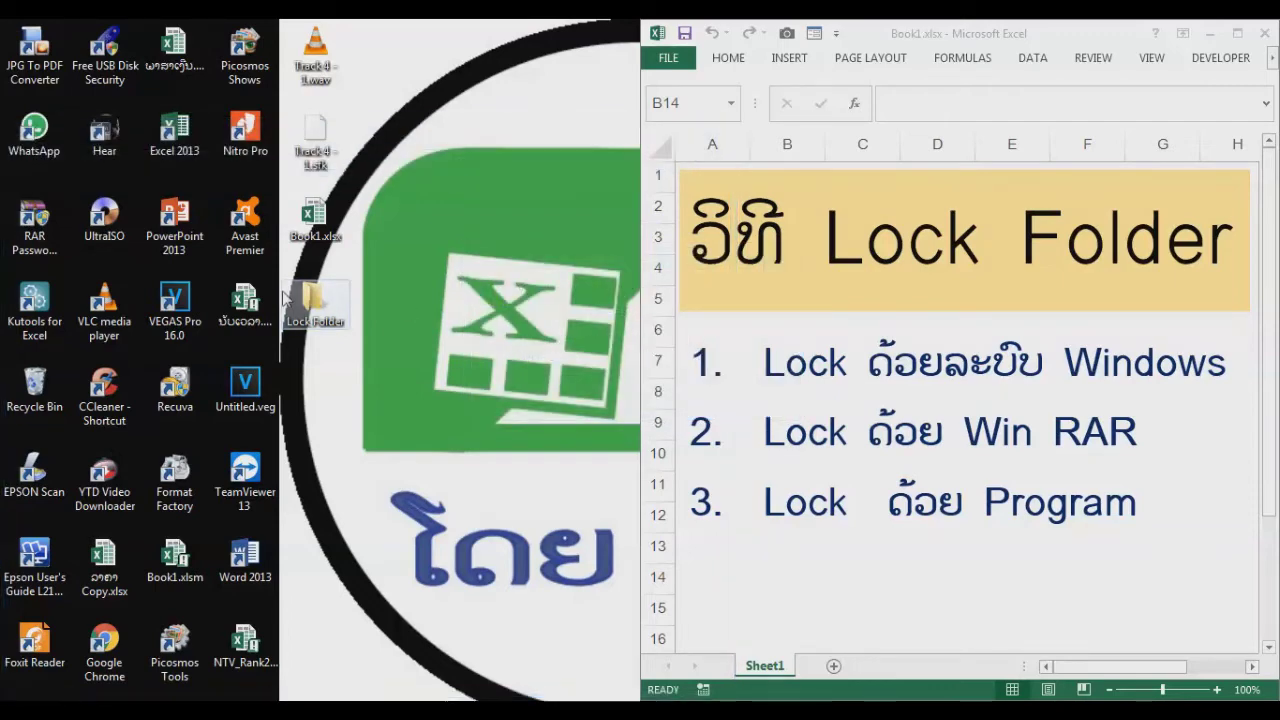
{"action": "right_click", "coordinate": [313, 305]}
{"action": "left_click", "coordinate": [357, 638]}
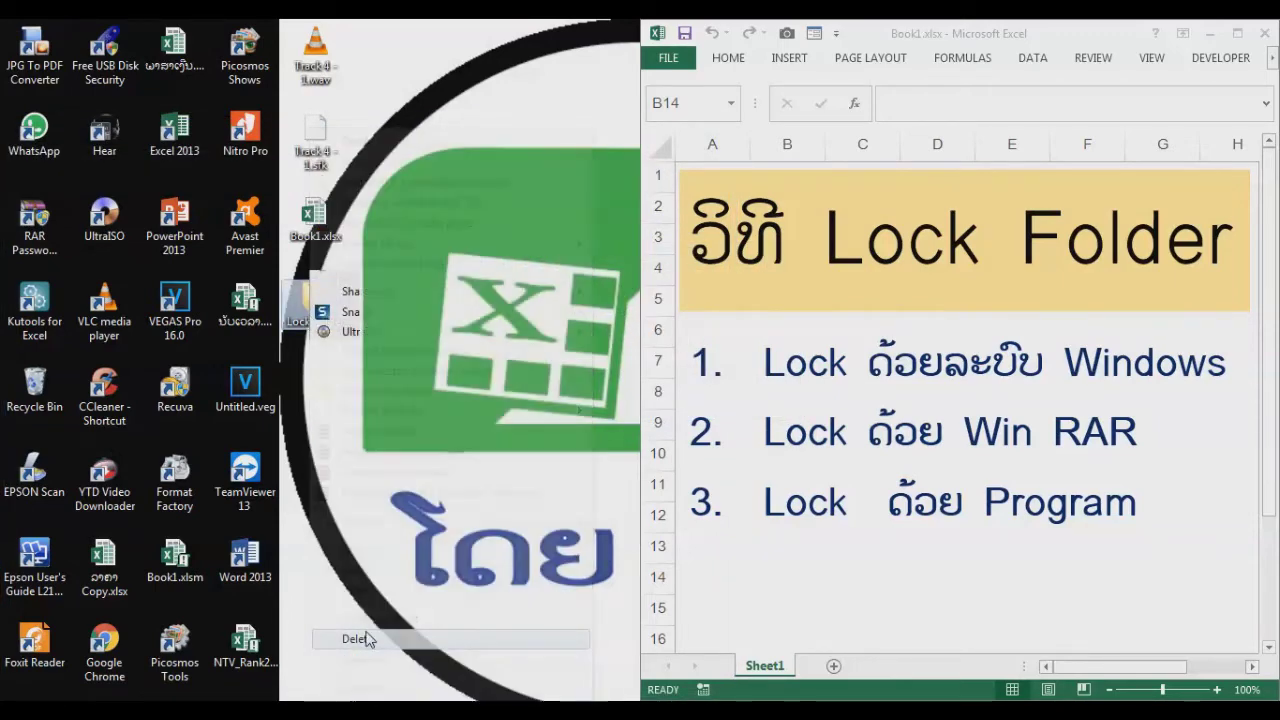
{"action": "key", "text": "Return"}
{"action": "key", "text": "Return"}
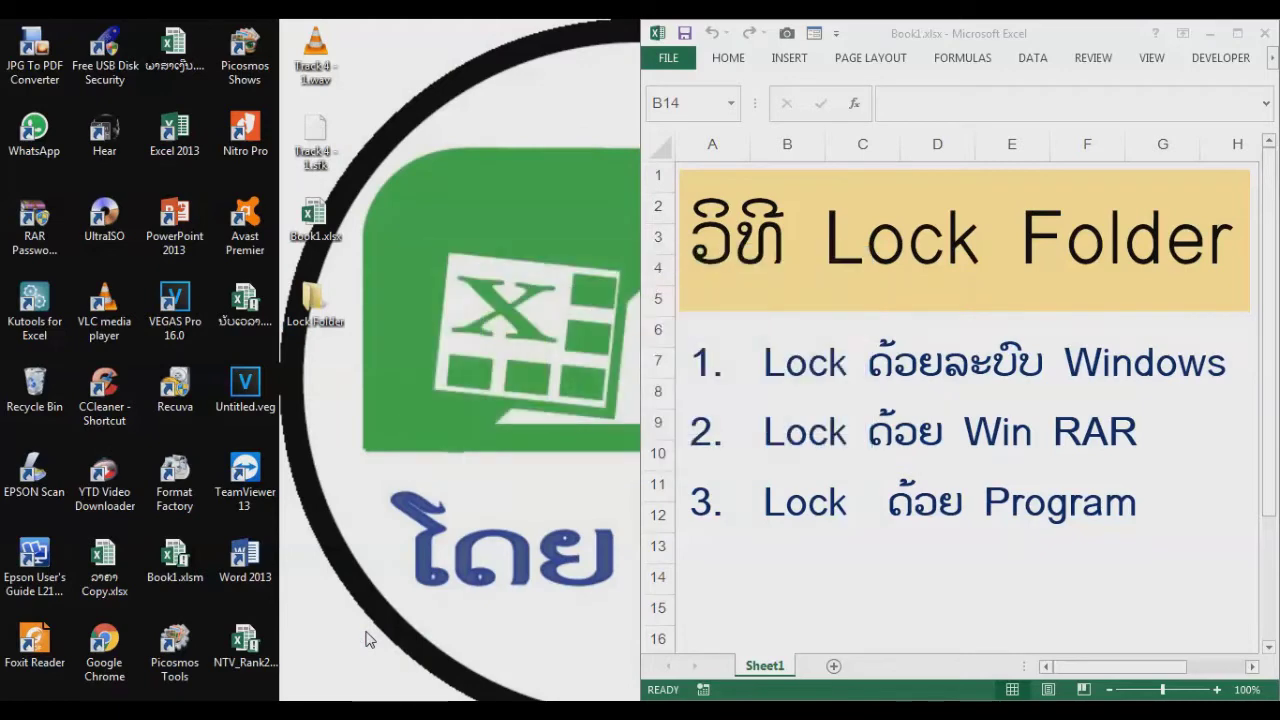
{"action": "left_click", "coordinate": [808, 466]}
Step: Open Lock Folder's Security permission editor with the Administrators group selected
{"action": "right_click", "coordinate": [316, 305]}
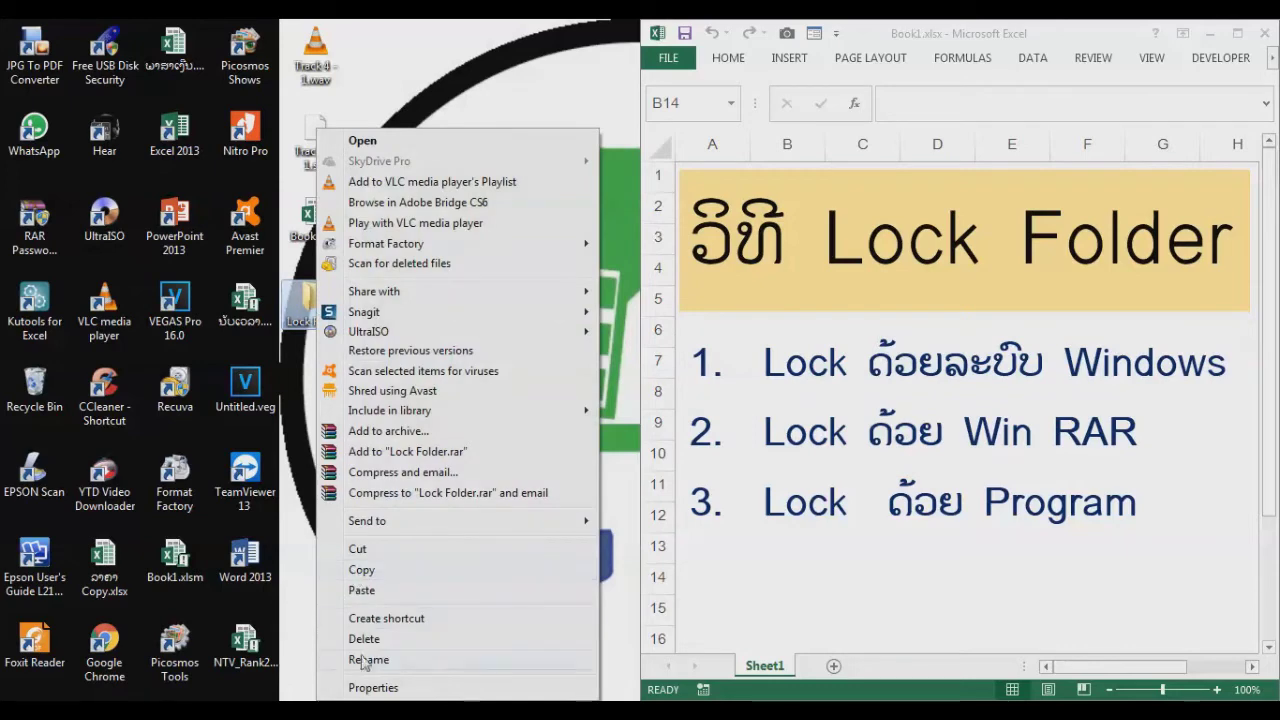
{"action": "left_click", "coordinate": [365, 689]}
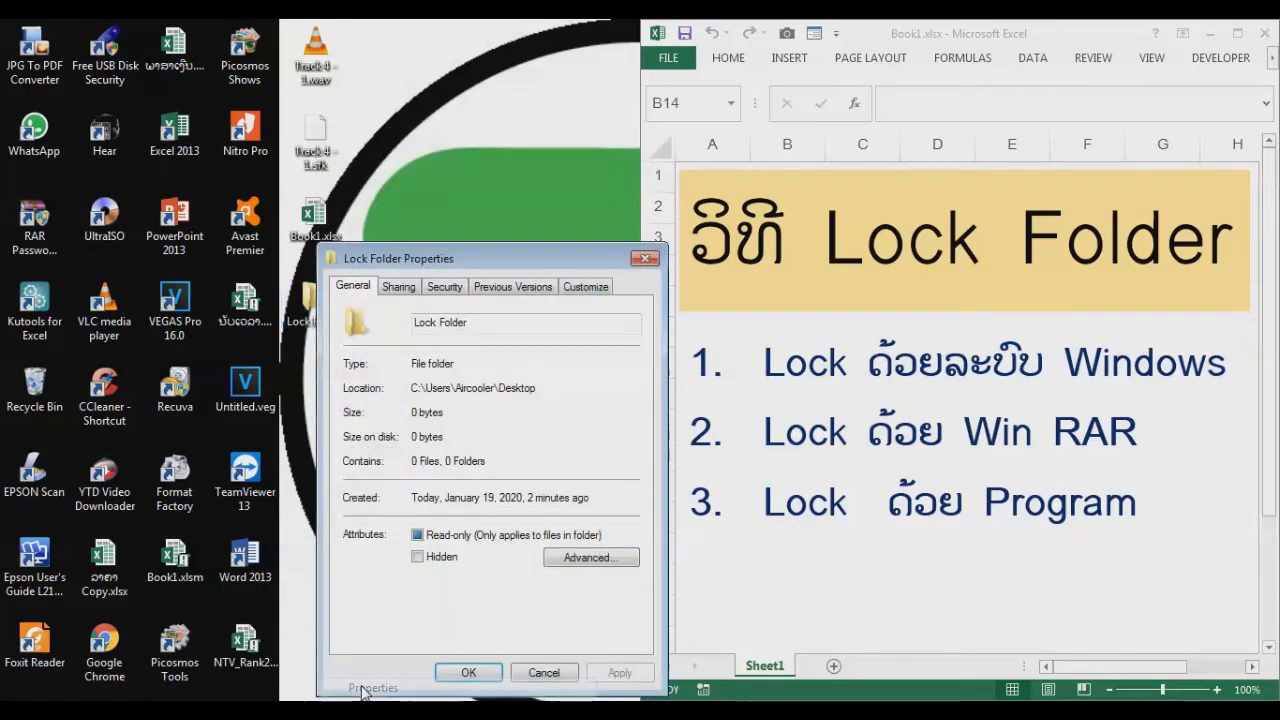
{"action": "left_click", "coordinate": [445, 289]}
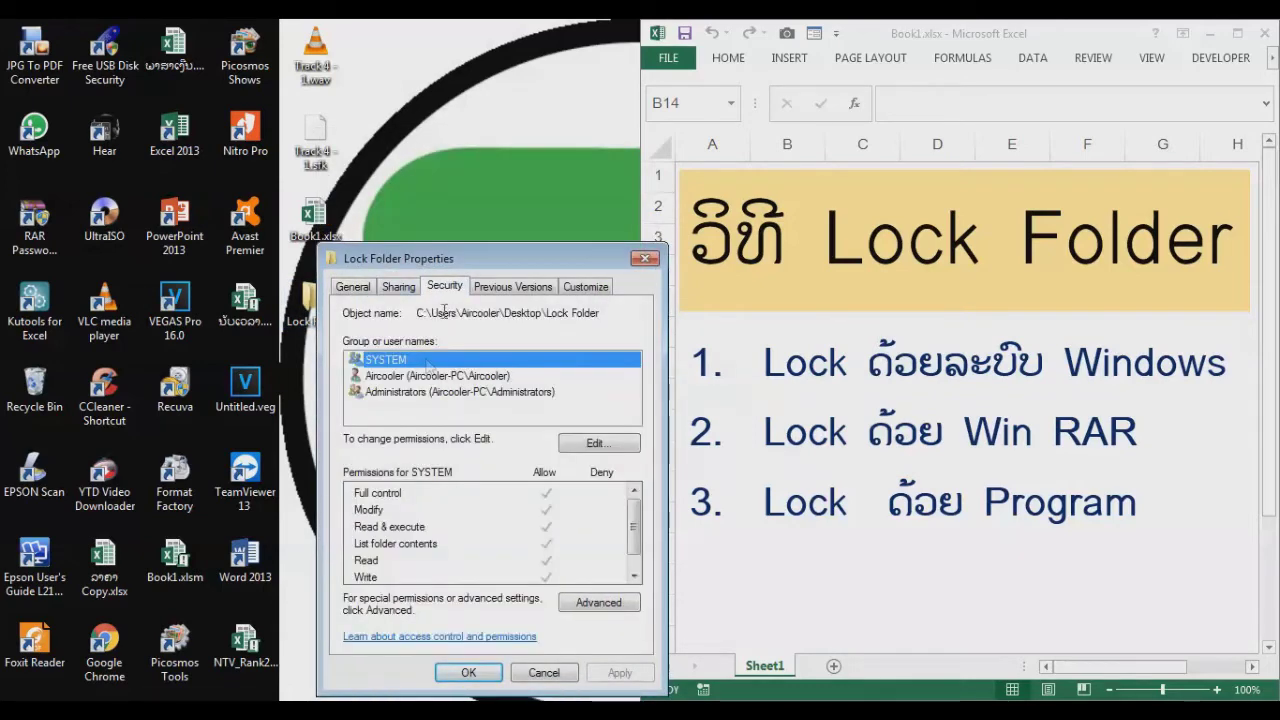
{"action": "left_click", "coordinate": [407, 394]}
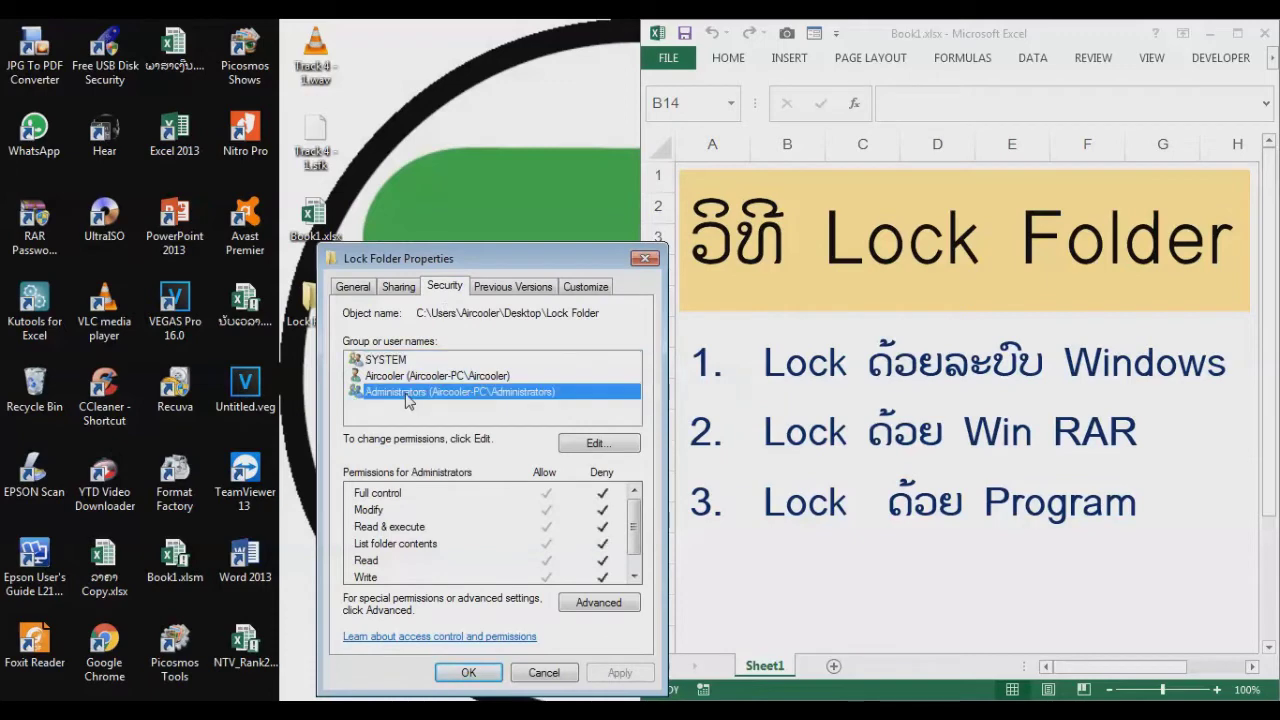
{"action": "left_click", "coordinate": [596, 443]}
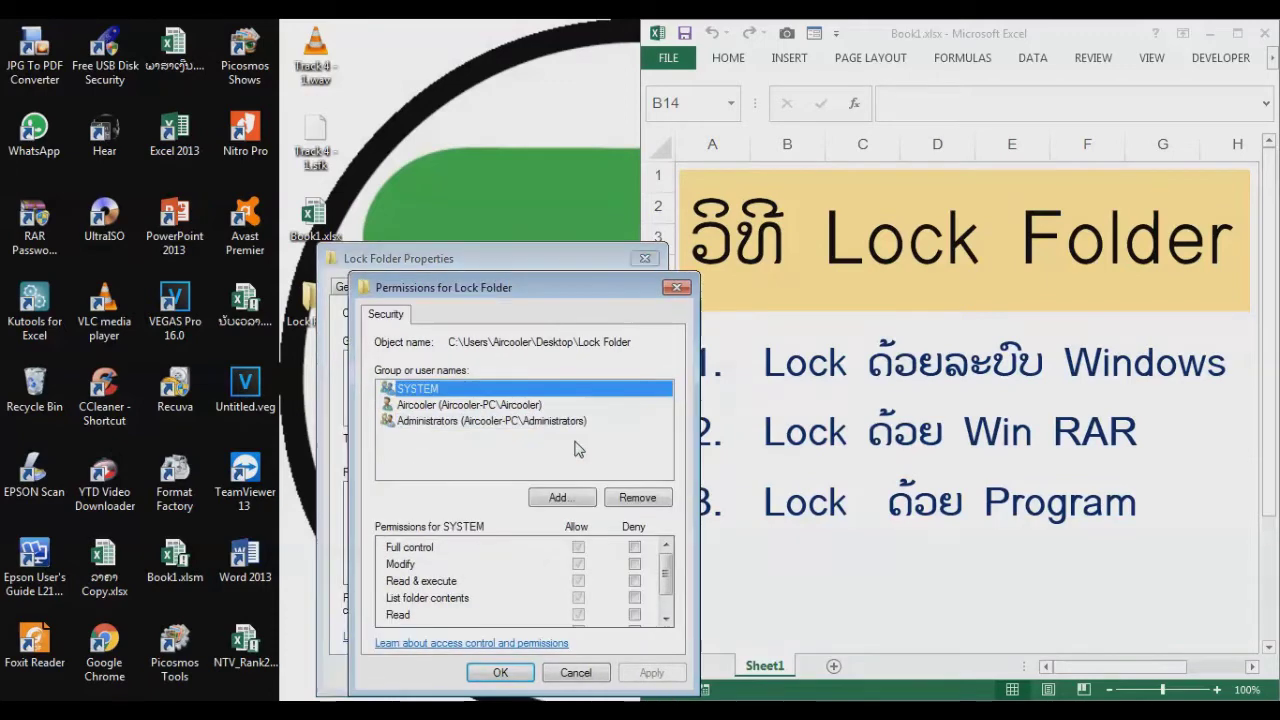
{"action": "left_click", "coordinate": [443, 421]}
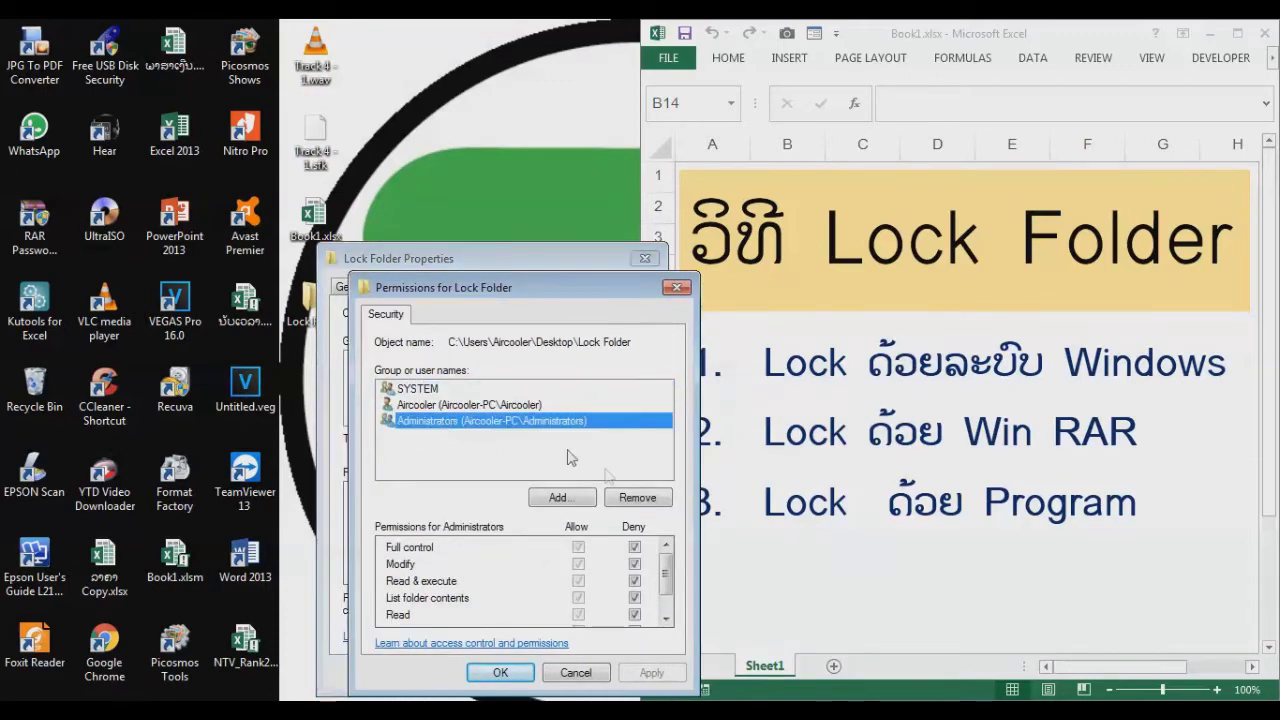
Step: Clear the Full control, Modify, List folder contents, Read and Write denies, save, and open the folder
{"action": "left_click", "coordinate": [634, 548]}
{"action": "left_click", "coordinate": [635, 563]}
{"action": "left_click", "coordinate": [635, 597]}
{"action": "left_click", "coordinate": [634, 614]}
{"action": "left_click_drag", "start_coordinate": [667, 587], "coordinate": [668, 605]}
{"action": "left_click", "coordinate": [634, 599]}
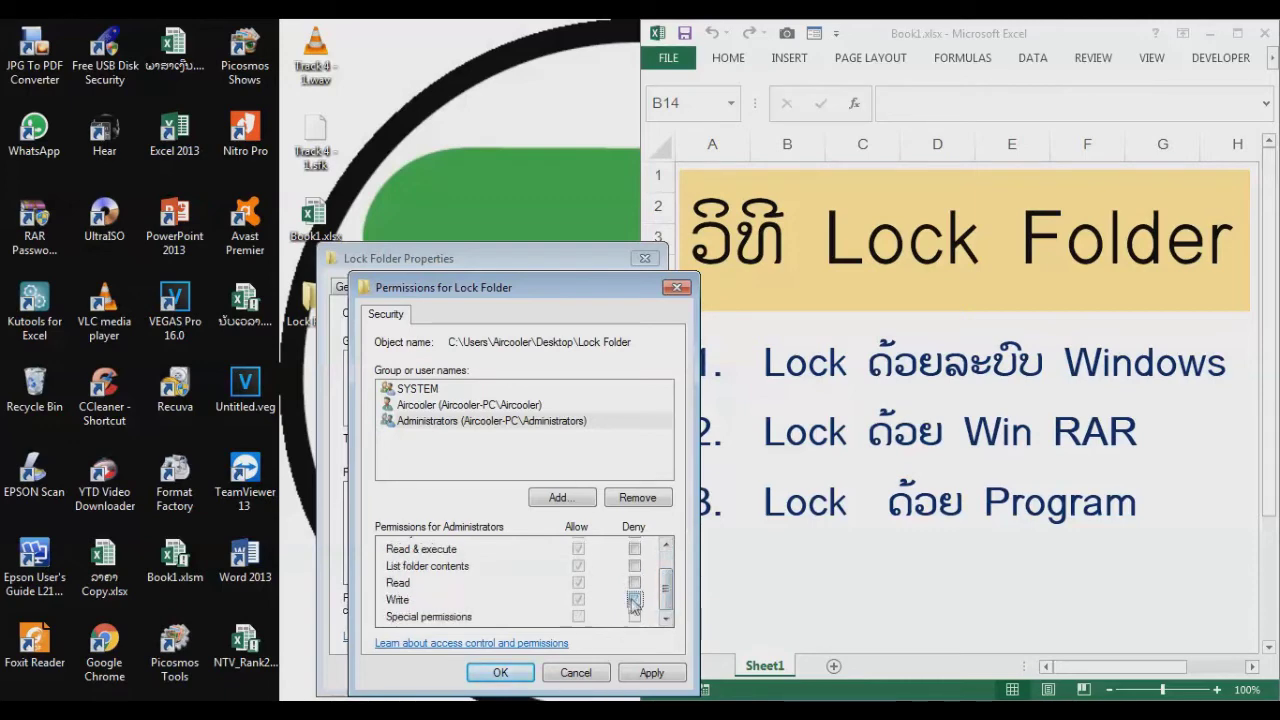
{"action": "left_click", "coordinate": [505, 672]}
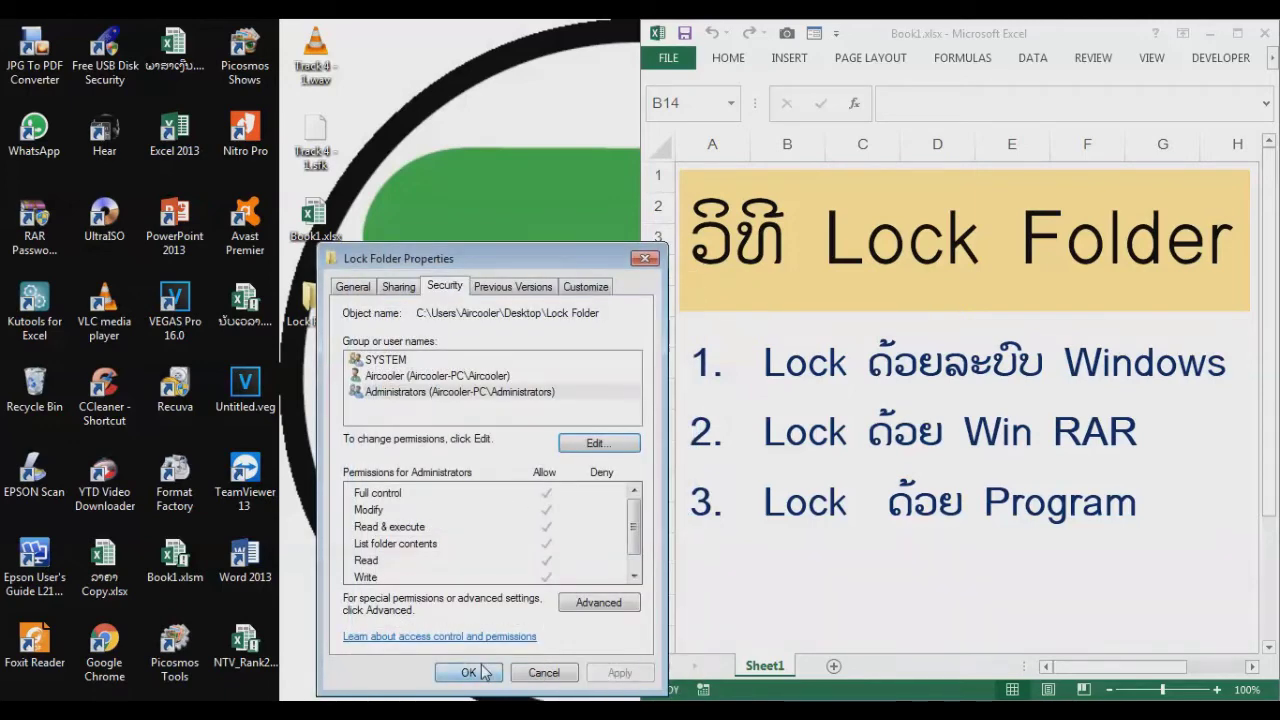
{"action": "left_click", "coordinate": [487, 673]}
{"action": "double_click", "coordinate": [325, 318]}
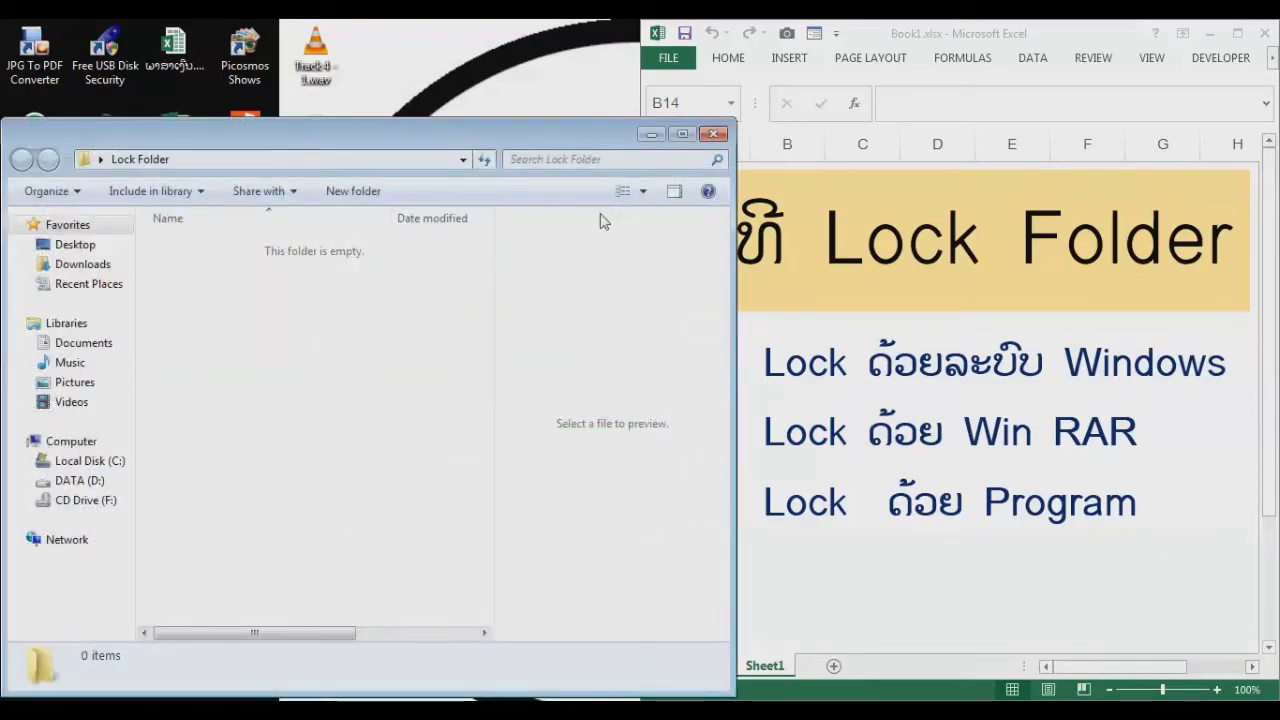
Step: Duplicate Book1.xlsx and move 'Book1 - Copy.xlsx' into Lock Folder, confirming it arrived
{"action": "left_click", "coordinate": [714, 135]}
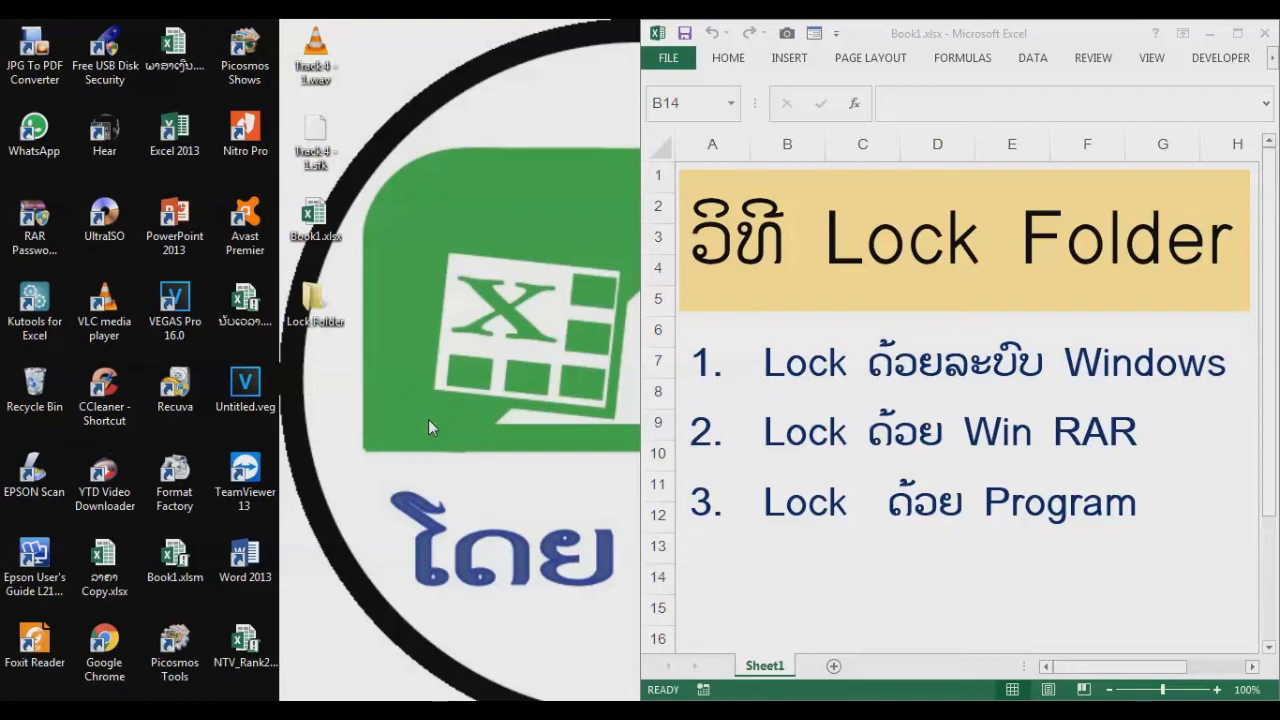
{"action": "left_click", "coordinate": [324, 233]}
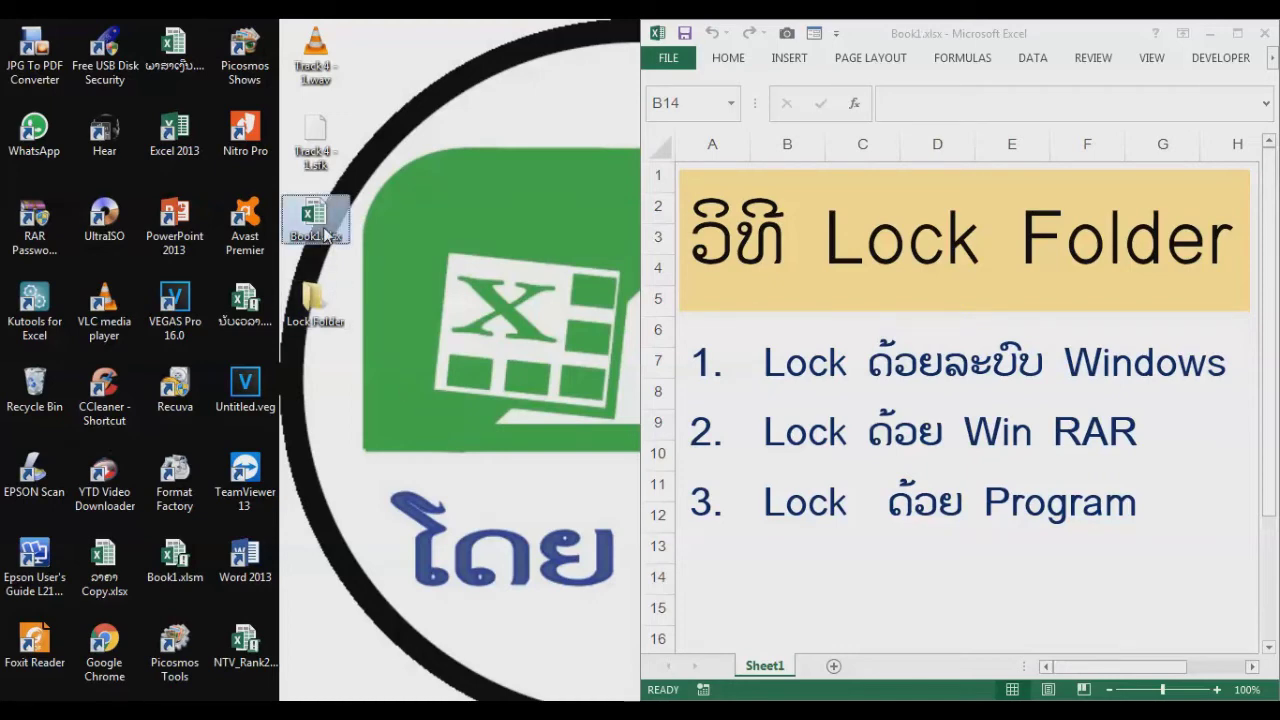
{"action": "key", "text": "ctrl+v"}
{"action": "left_click_drag", "start_coordinate": [330, 405], "coordinate": [318, 307]}
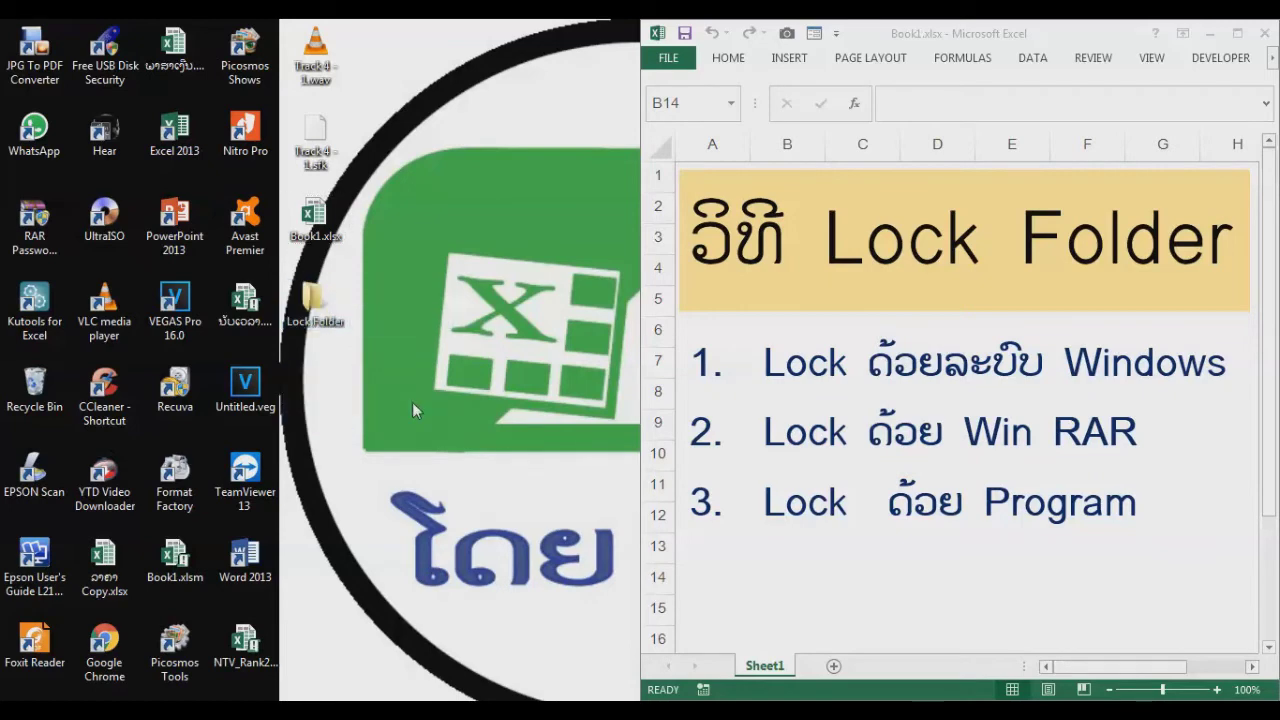
{"action": "double_click", "coordinate": [318, 307]}
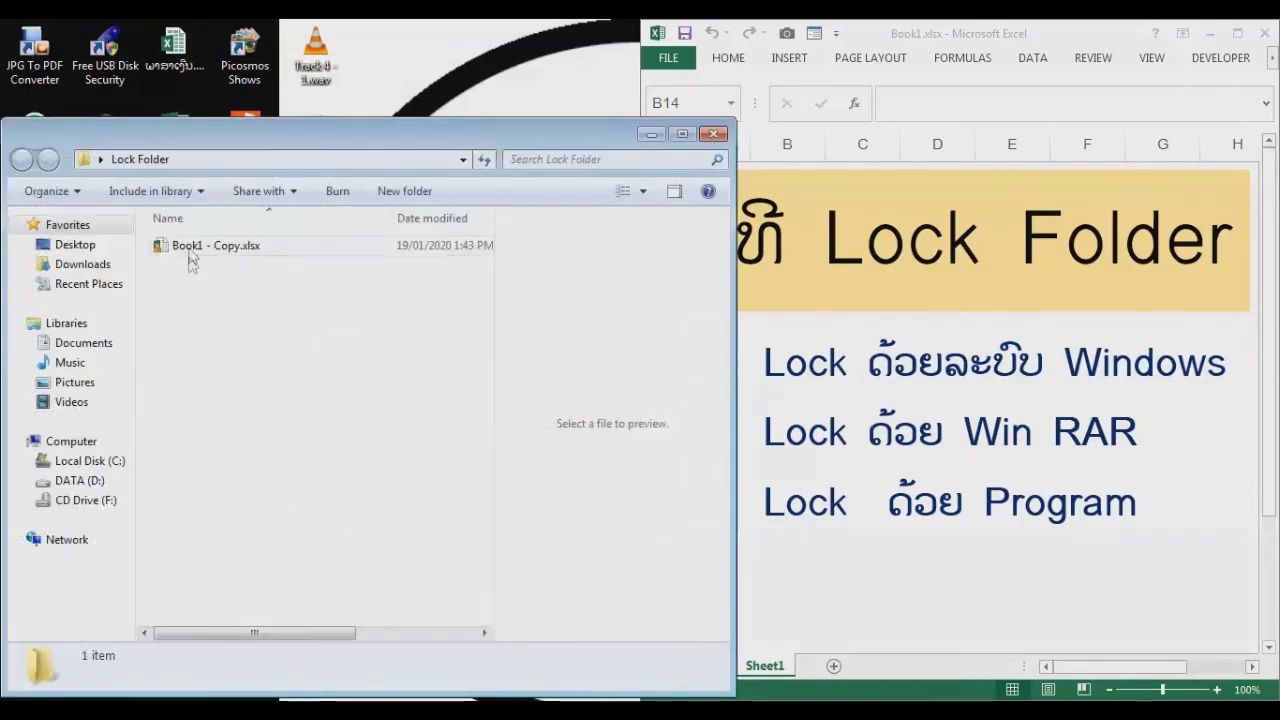
{"action": "left_click", "coordinate": [713, 135]}
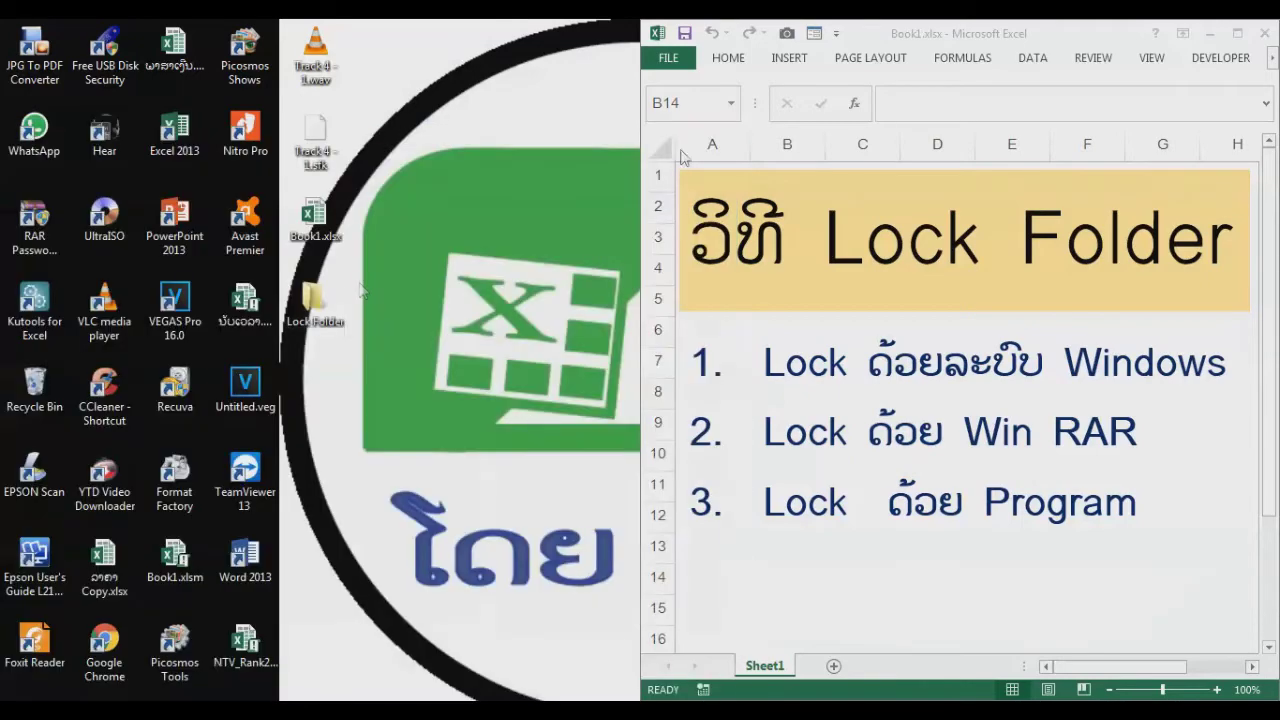
Step: Add Lock Folder to a RAR archive with an archive password set
{"action": "right_click", "coordinate": [316, 314]}
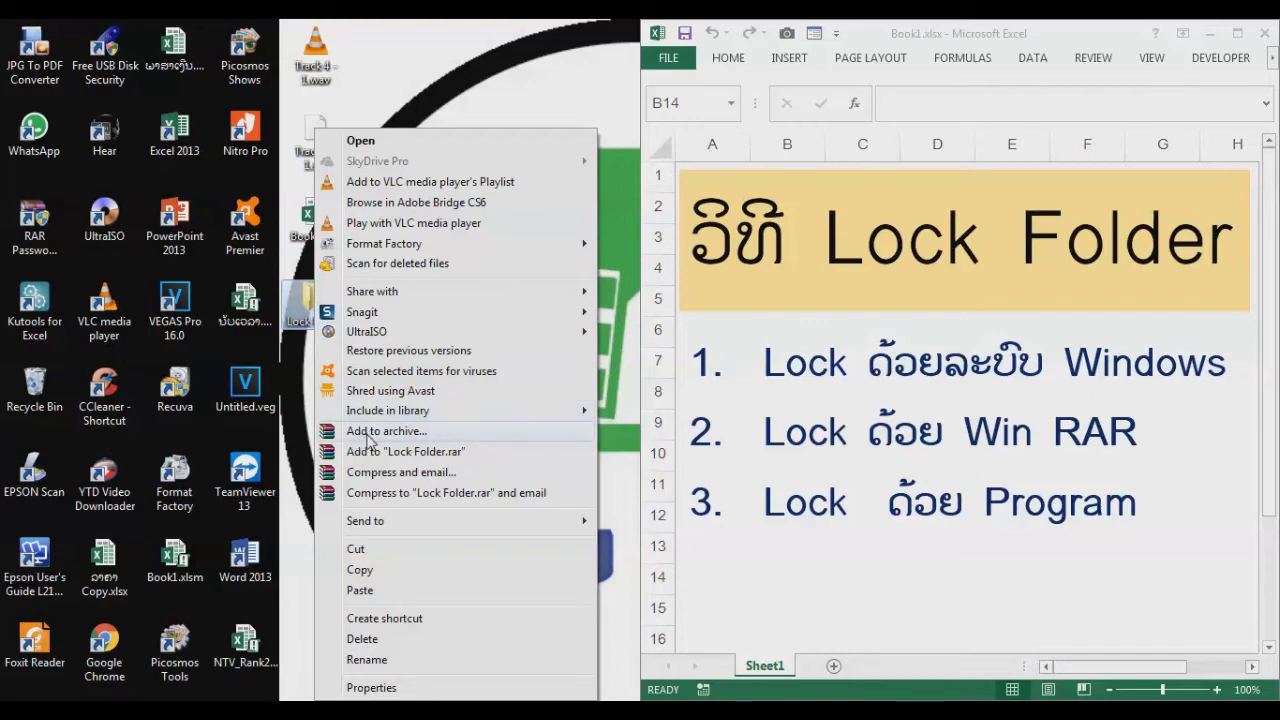
{"action": "left_click", "coordinate": [366, 436]}
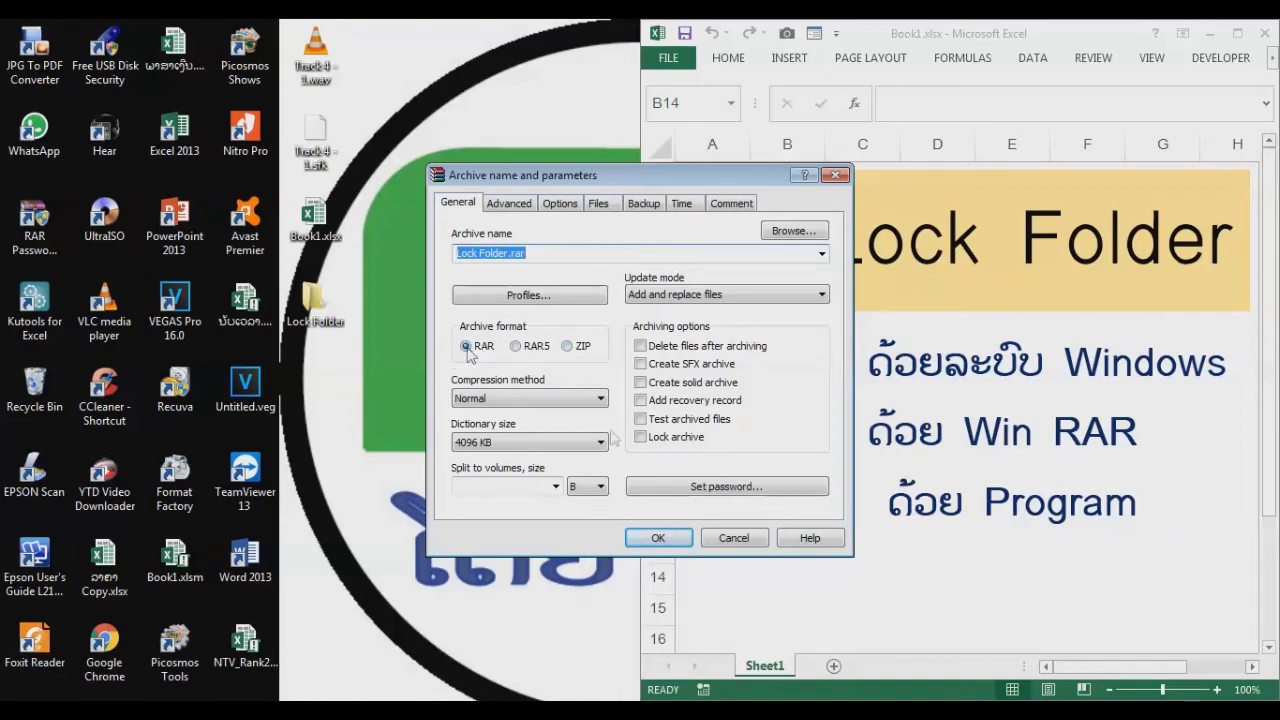
{"action": "left_click", "coordinate": [676, 487]}
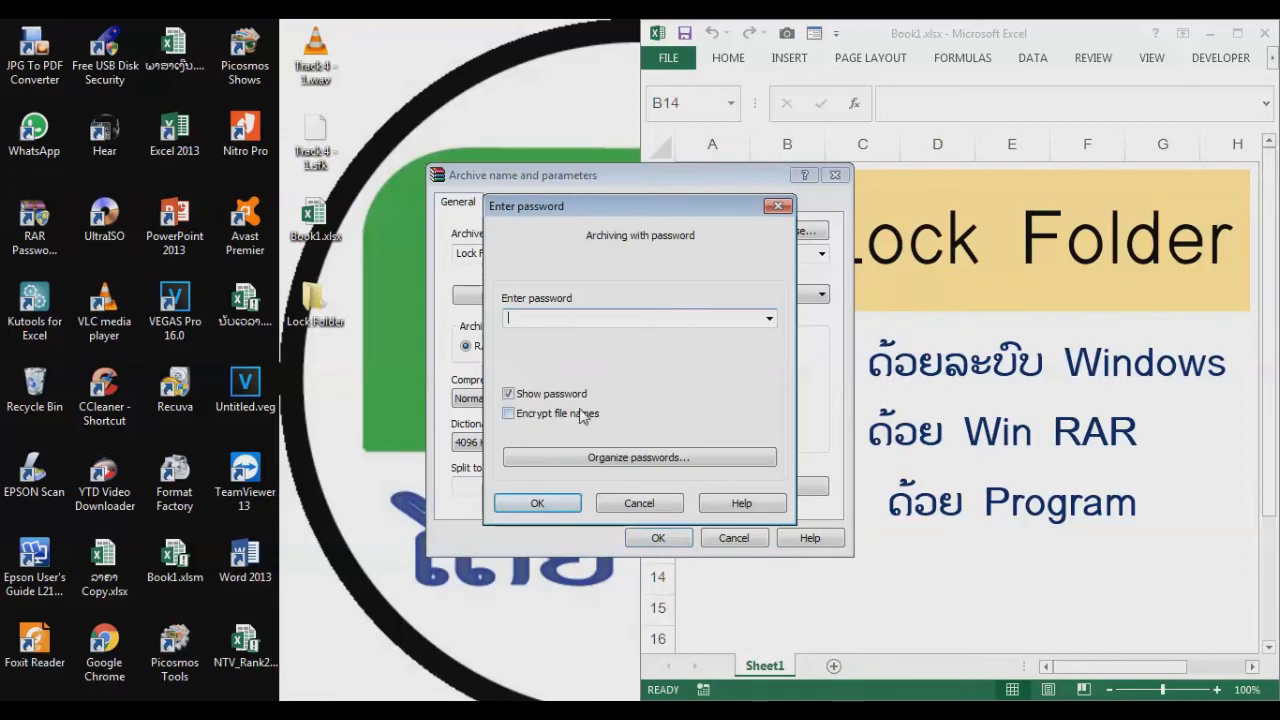
{"action": "left_click", "coordinate": [551, 505]}
{"action": "left_click", "coordinate": [650, 539]}
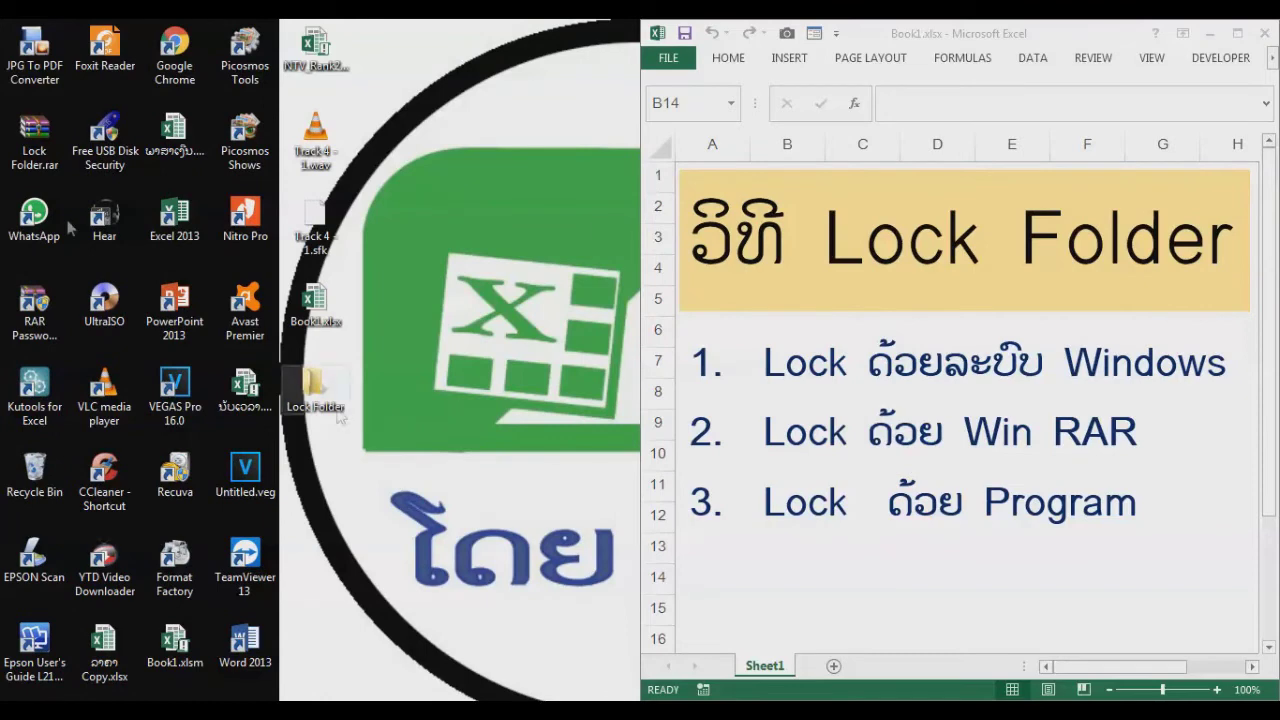
{"action": "double_click", "coordinate": [33, 148]}
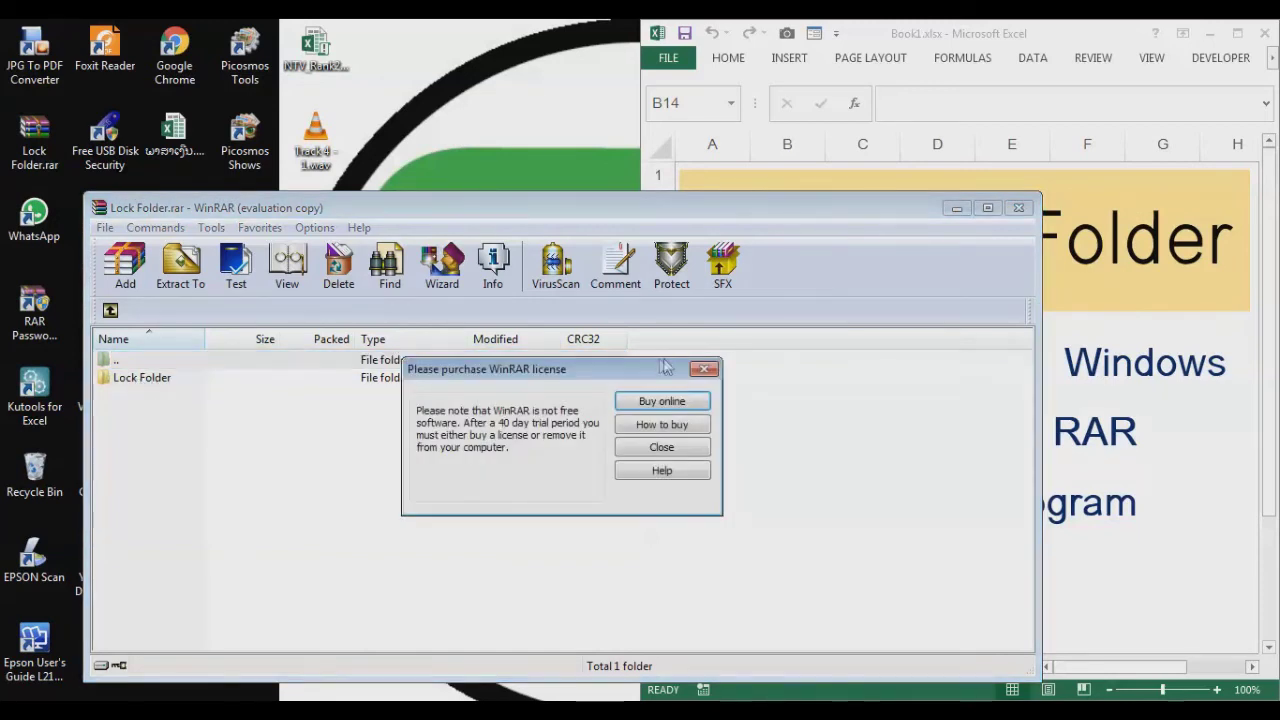
{"action": "left_click", "coordinate": [710, 369]}
{"action": "double_click", "coordinate": [147, 386]}
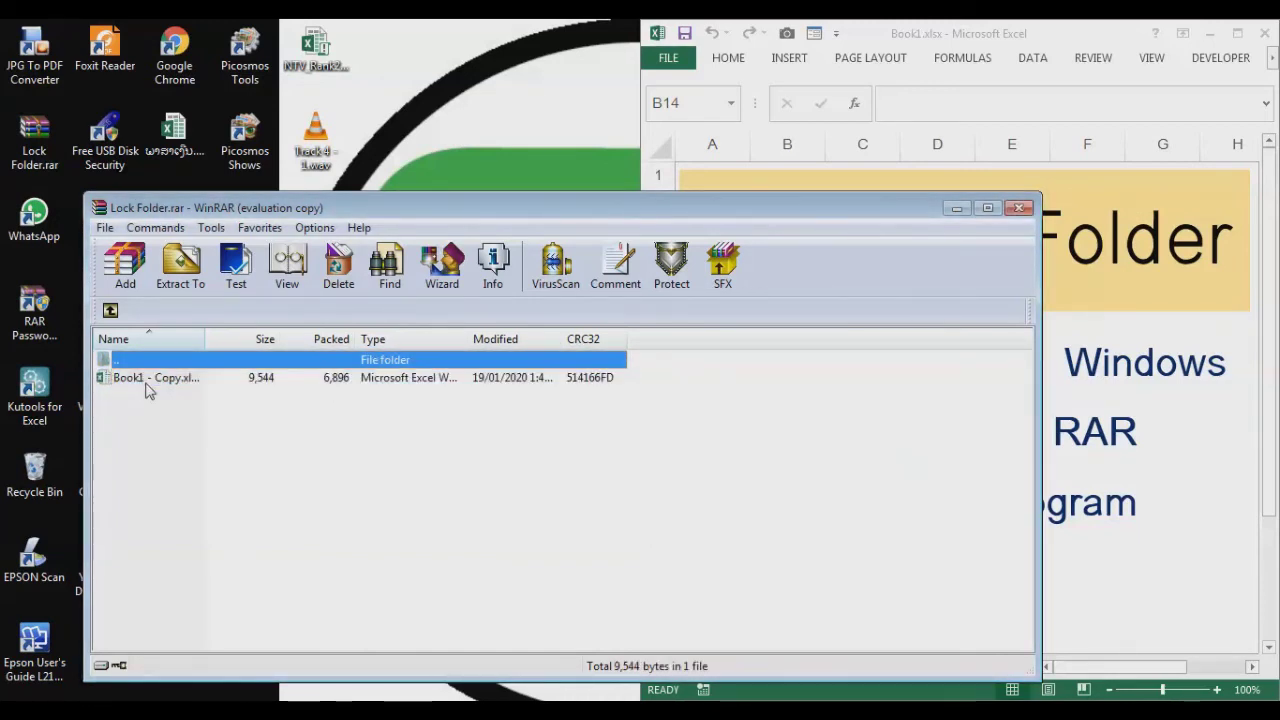
{"action": "left_click", "coordinate": [137, 386]}
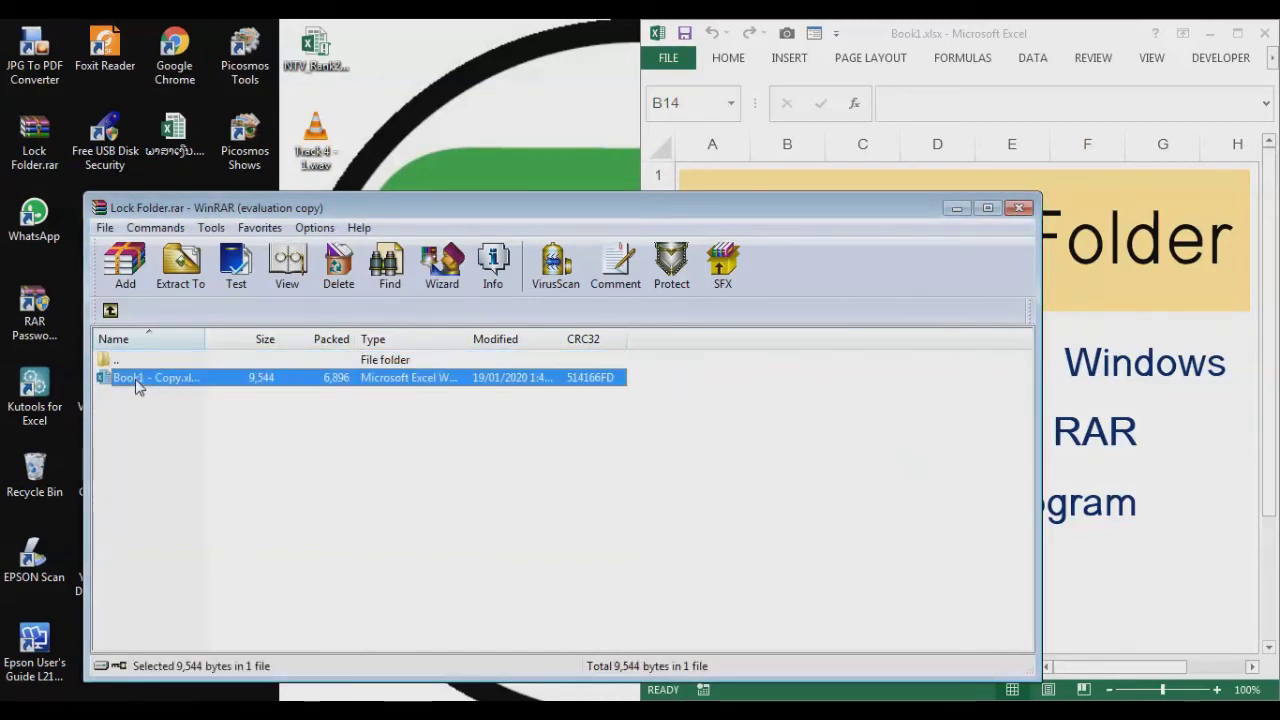
{"action": "double_click", "coordinate": [137, 384]}
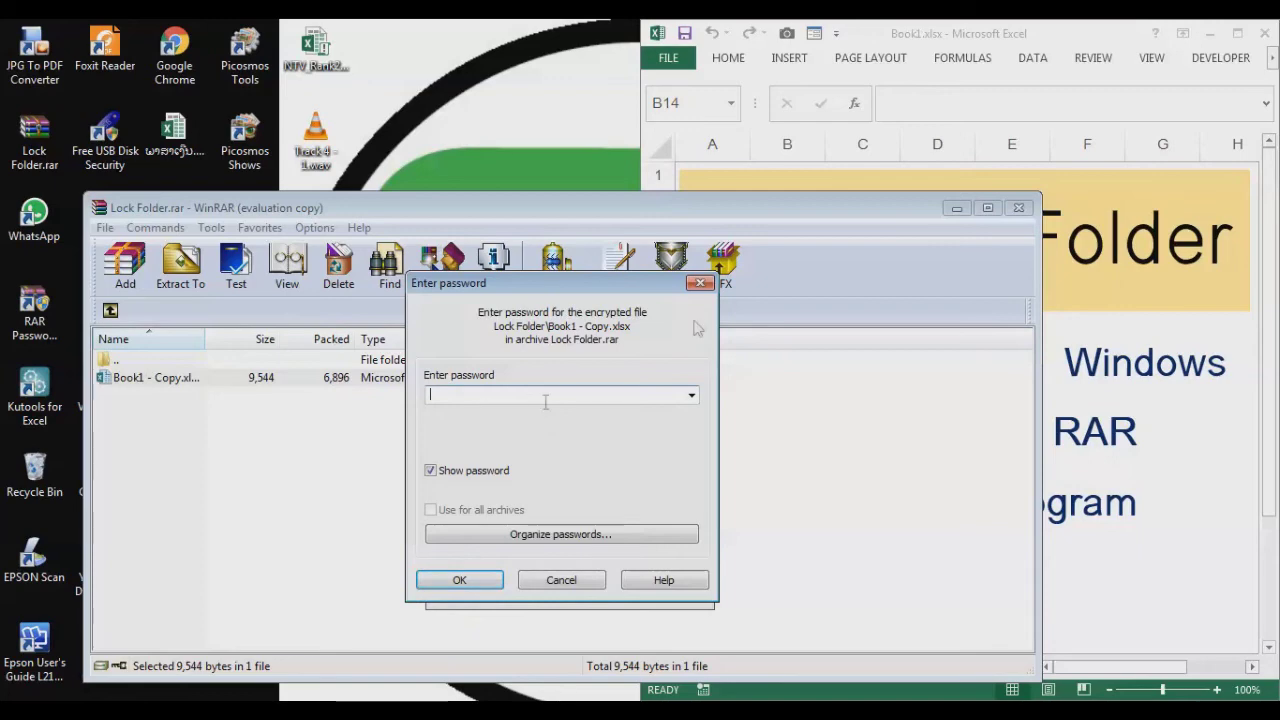
{"action": "left_click", "coordinate": [700, 286]}
{"action": "left_click", "coordinate": [1018, 208]}
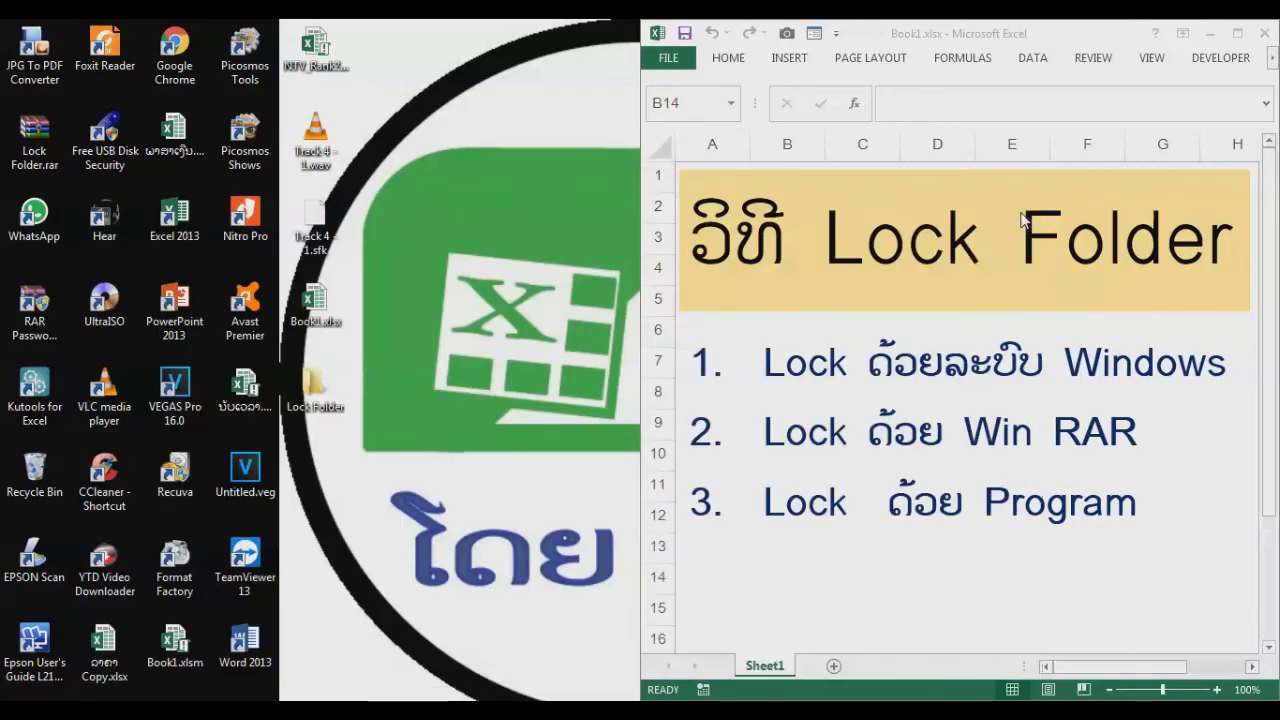